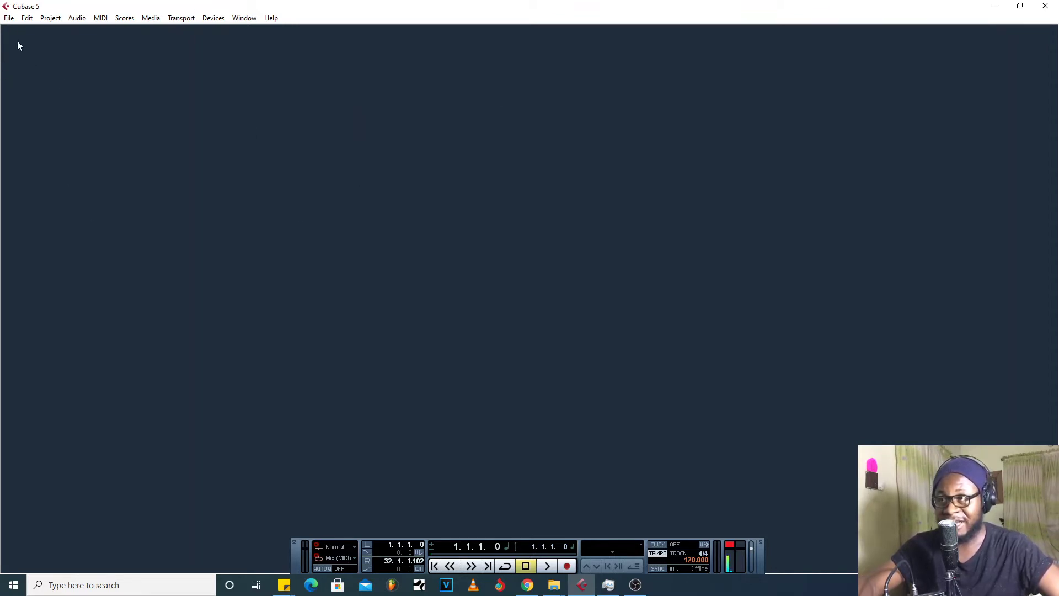
Start a new project from the Empty template
click(8, 20)
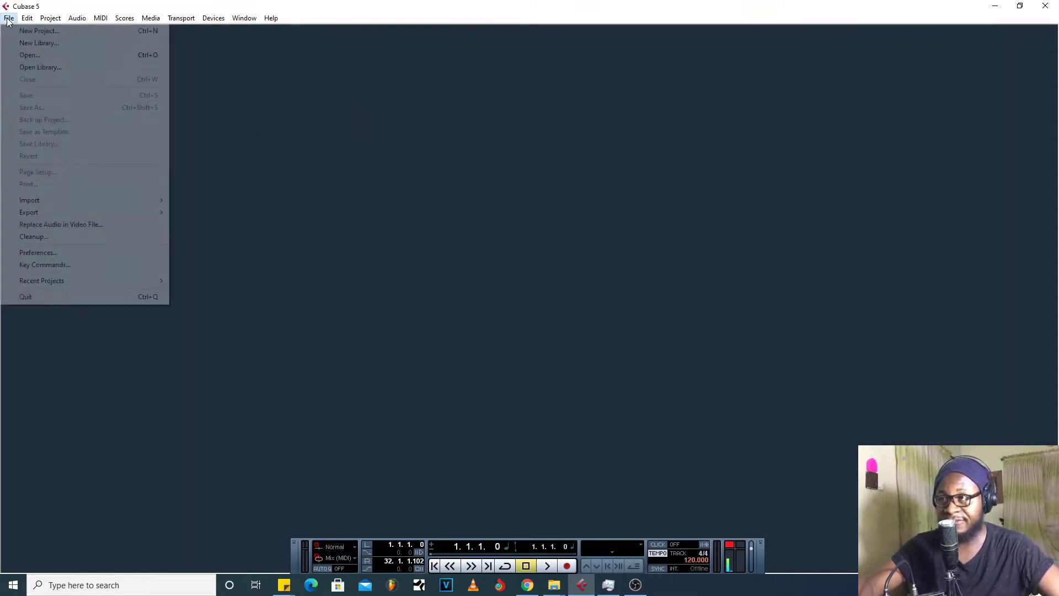
click(60, 33)
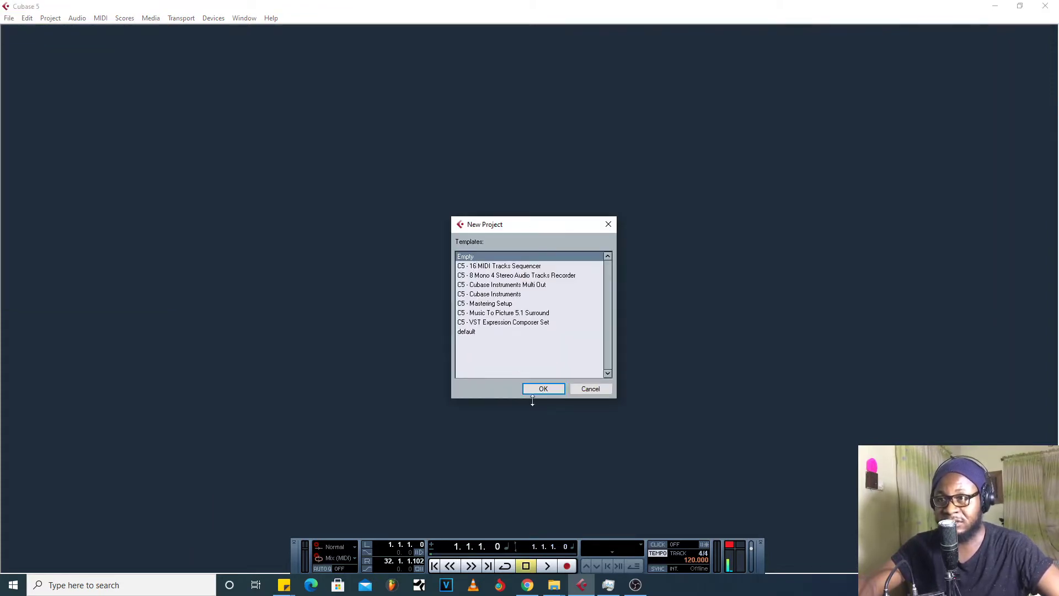
click(543, 389)
Create a folder named CUBASEPROJECTS inside Documents while choosing the project folder
click(604, 375)
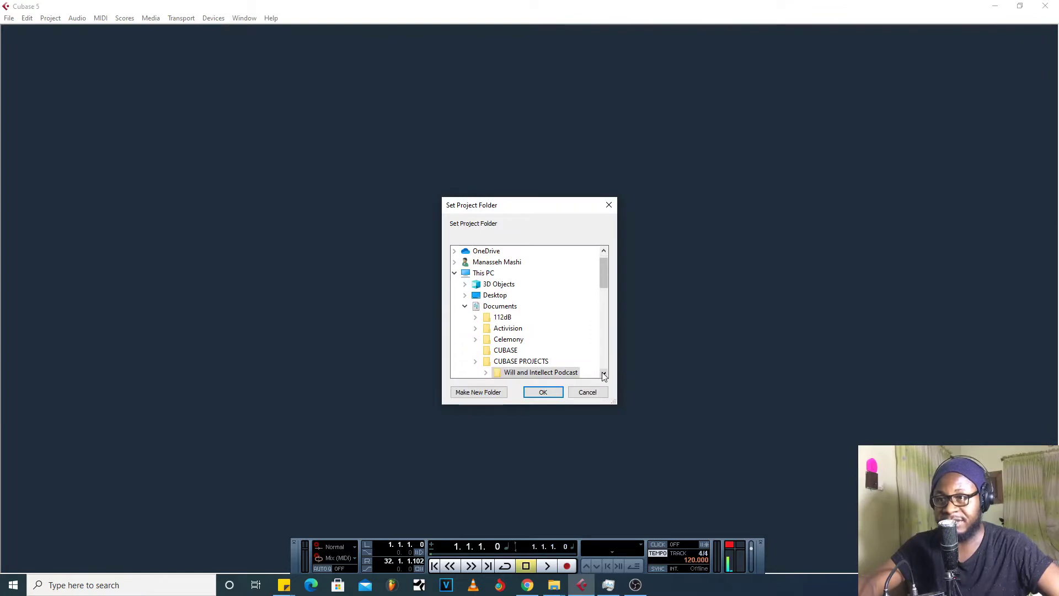
click(604, 375)
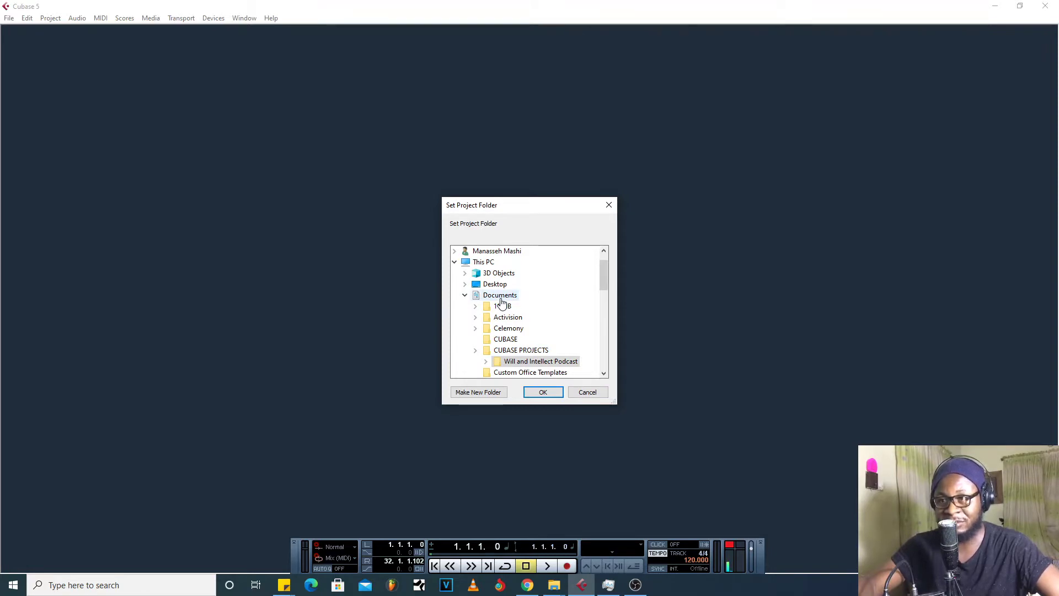
click(500, 298)
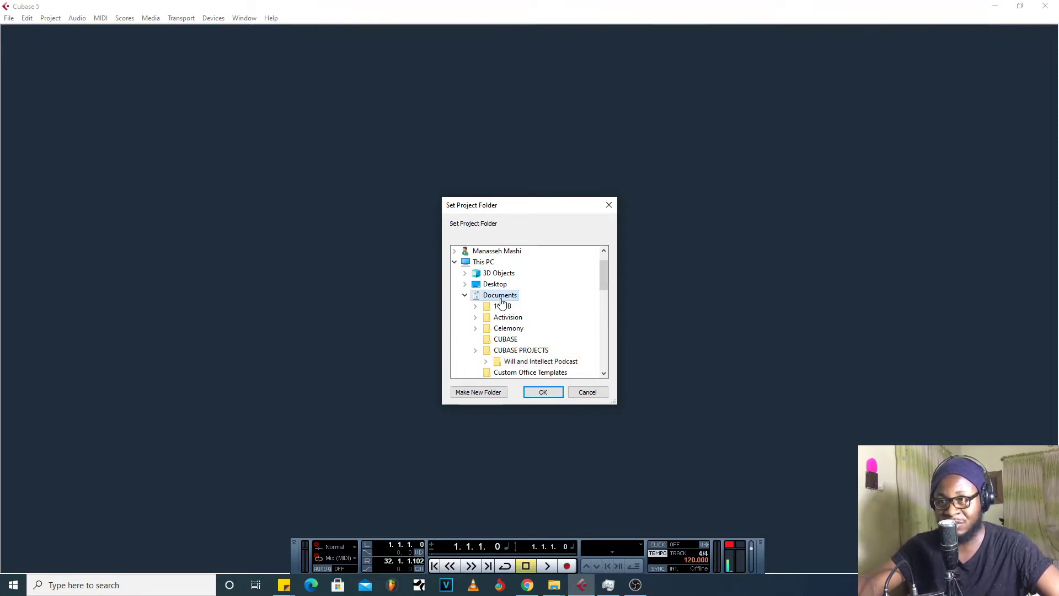
click(488, 395)
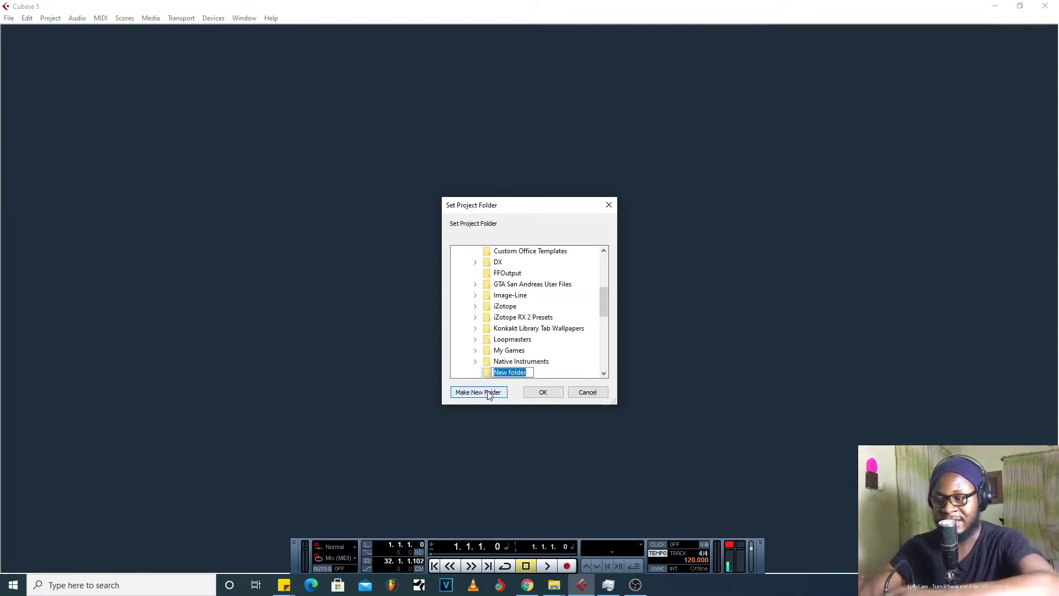
text(CUBAS)
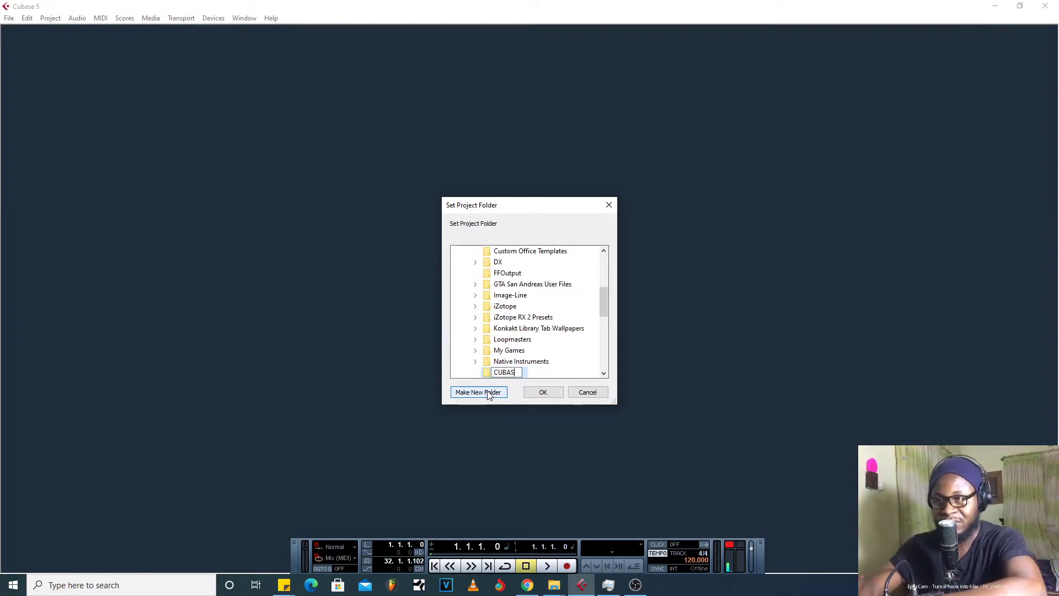
text(EPROJECTS)
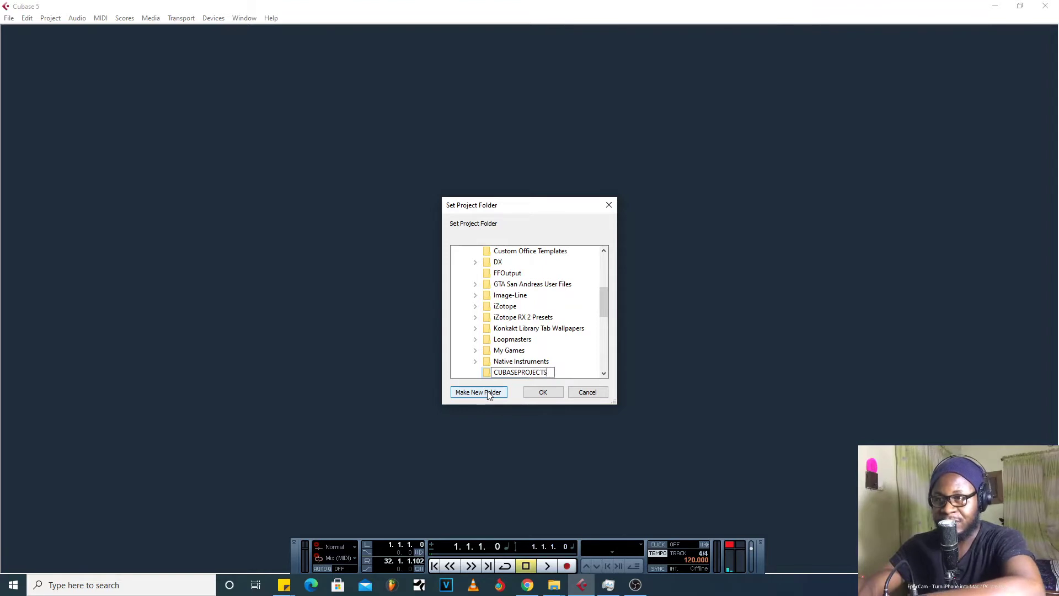
key(Escape)
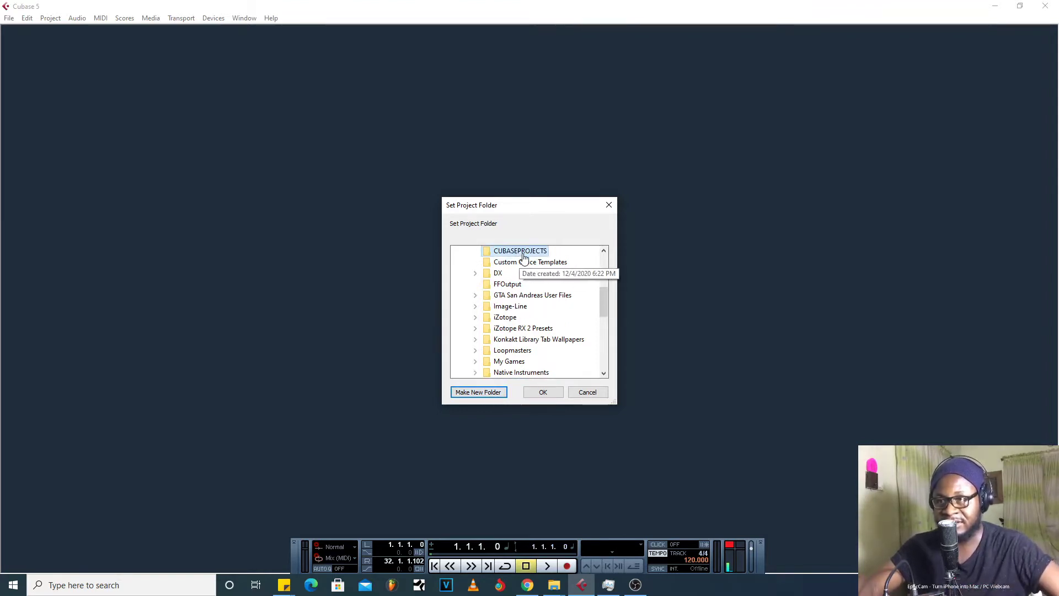
Create a folder named Podcast 1 inside CUBASE PROJECTS and set it as the project folder
drag(604, 306, 605, 289)
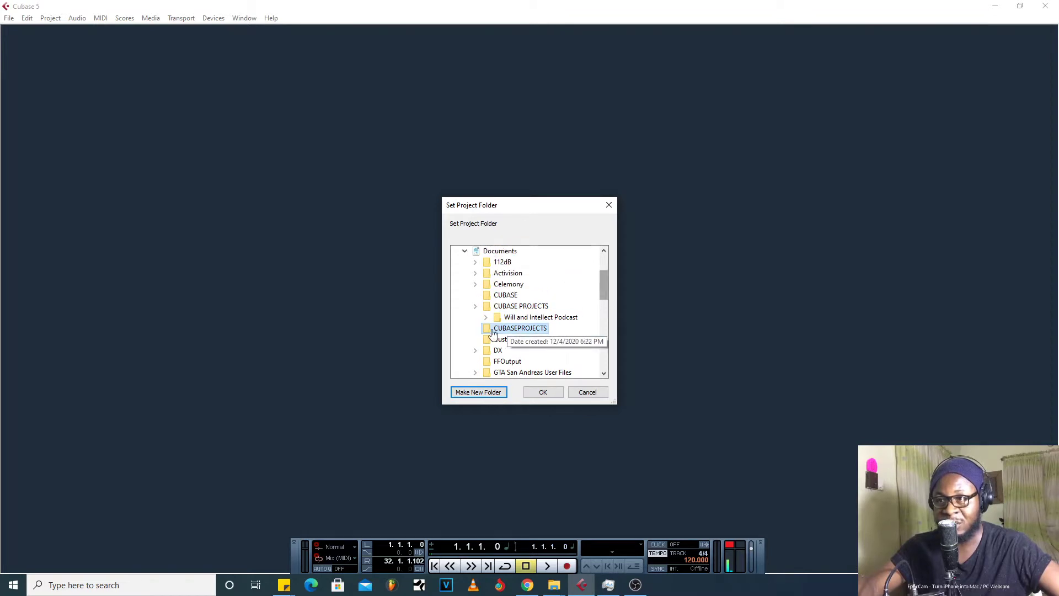
click(506, 308)
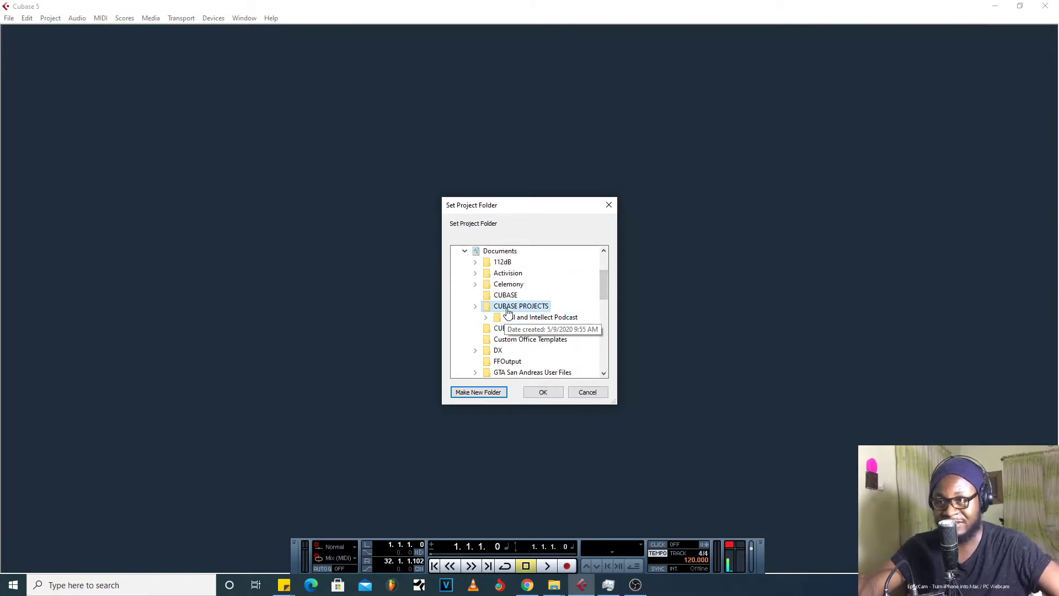
click(477, 392)
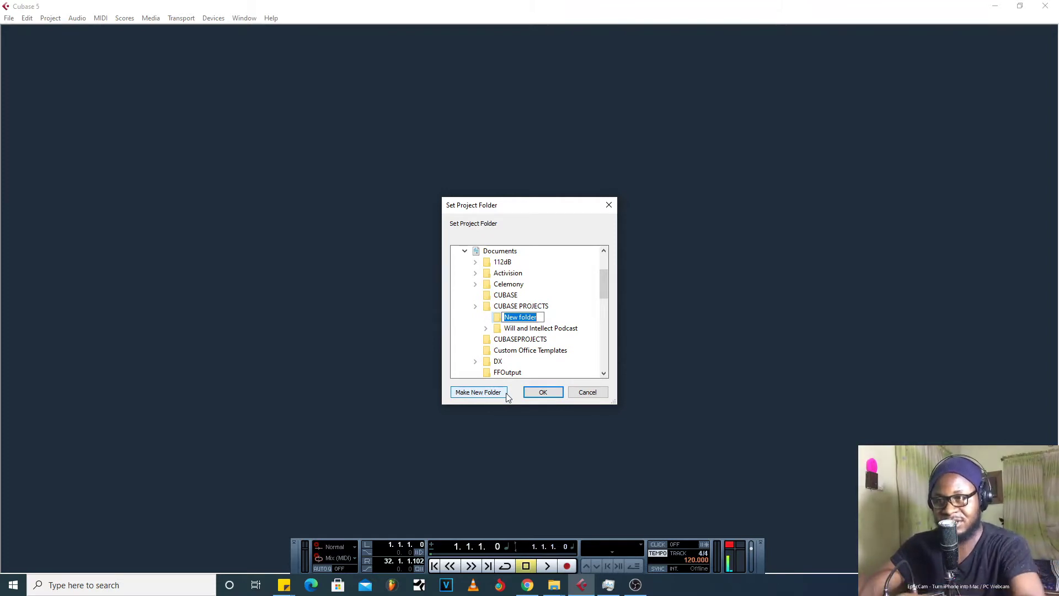
text(Podcast 1)
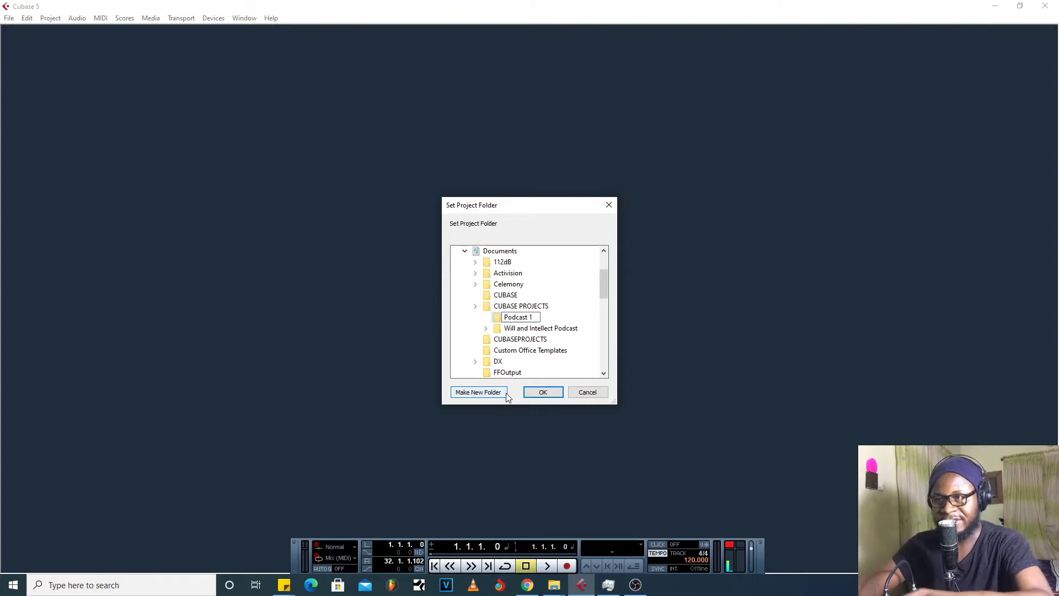
key(Escape)
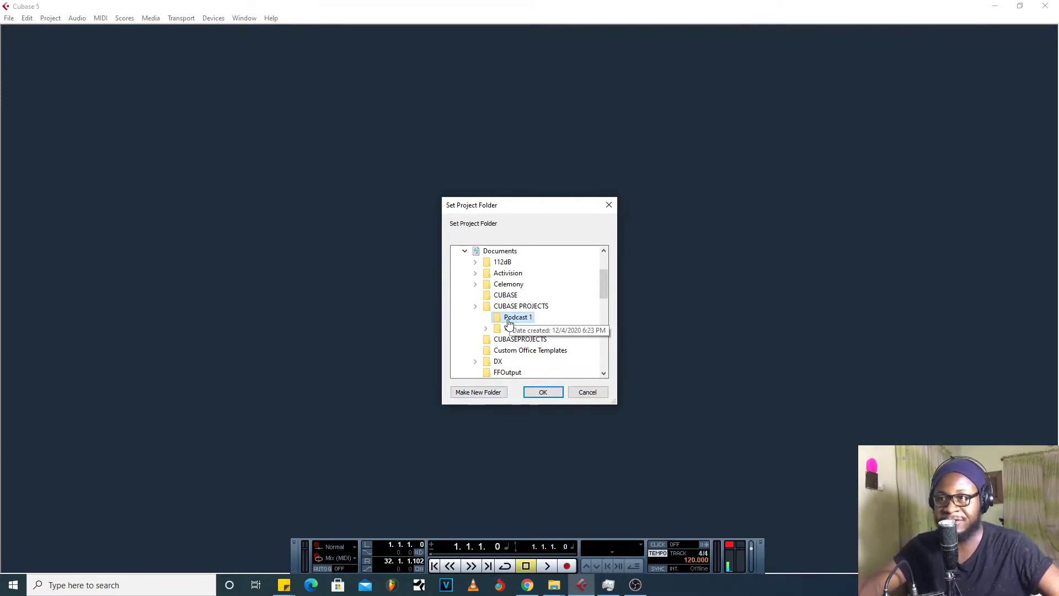
click(543, 391)
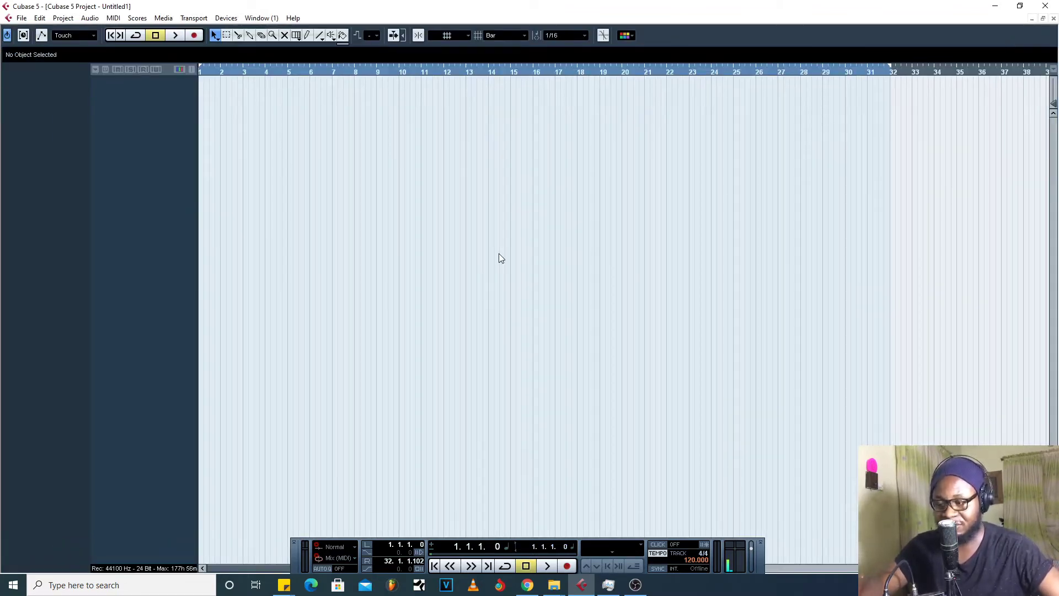
Save the project as Podcast 1 in the Podcast 1 folder
key(ctrl+s)
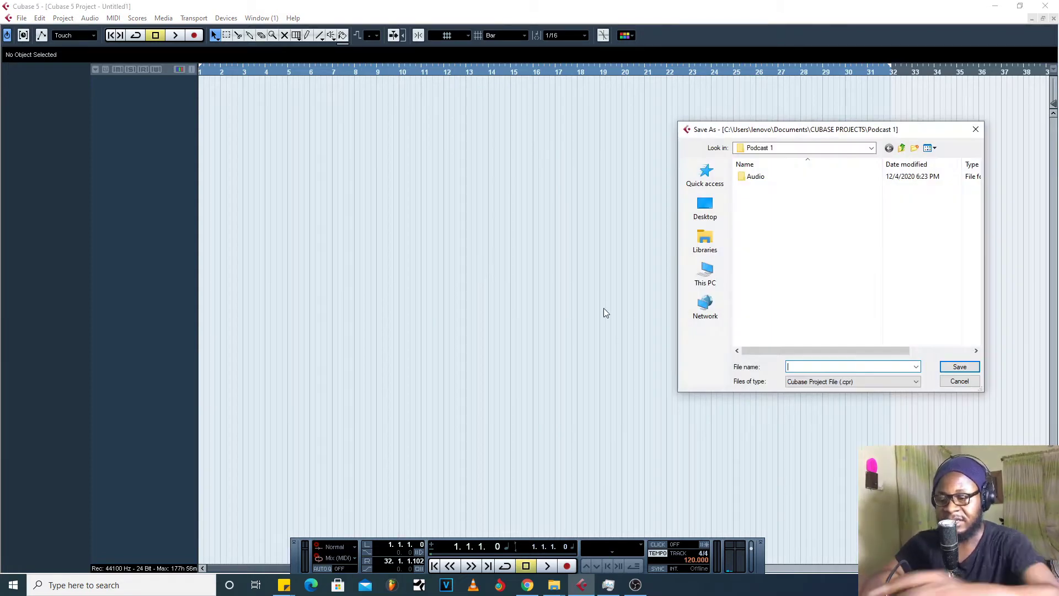
text(Podcast )
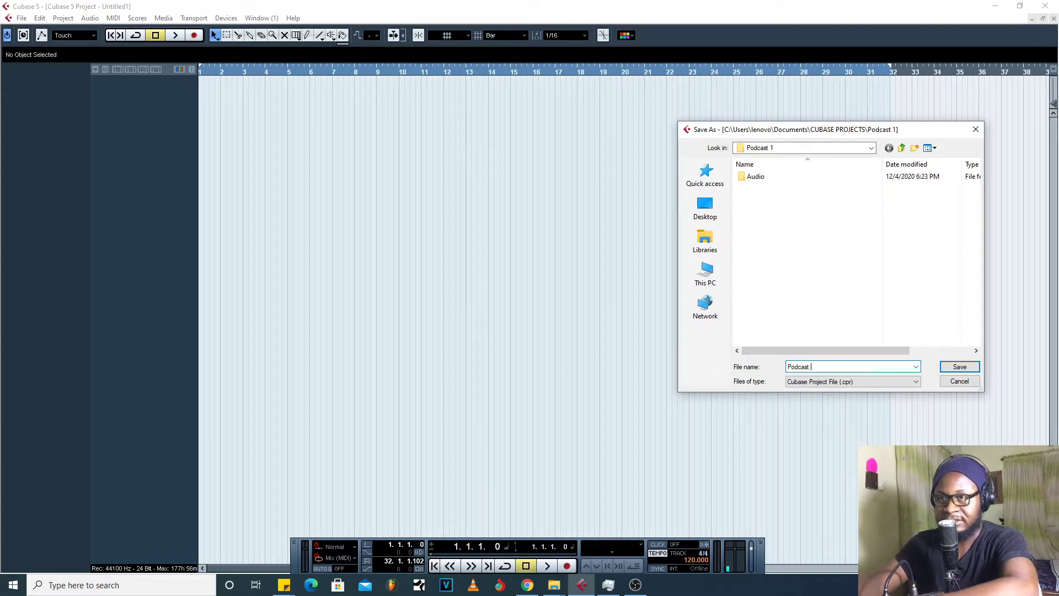
text(1)
key(Return)
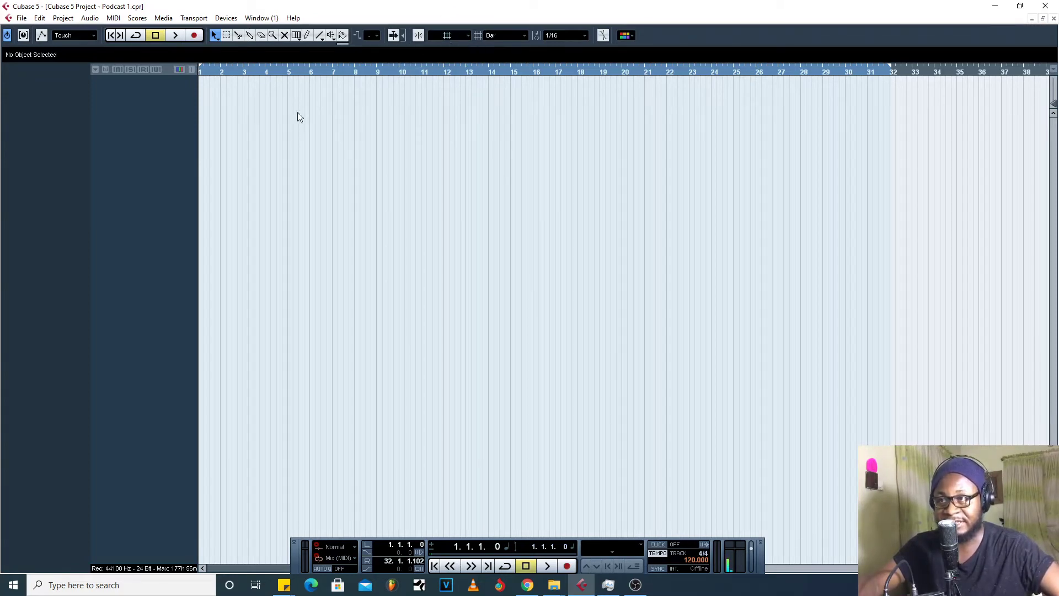
Add one mono audio track and increase its height in the track list
right_click(156, 99)
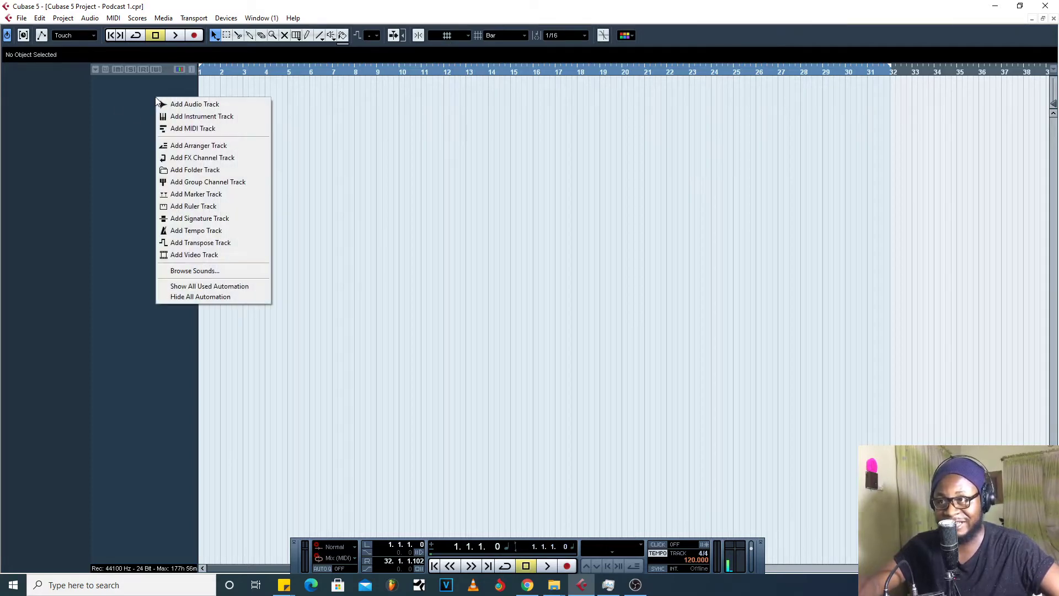
click(190, 103)
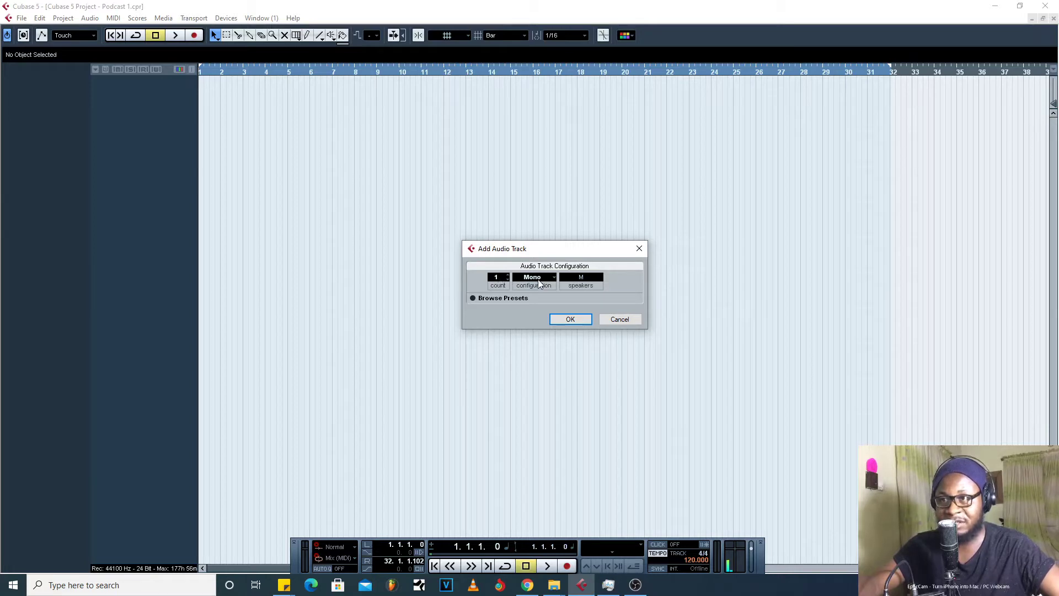
click(570, 320)
drag(161, 98, 163, 145)
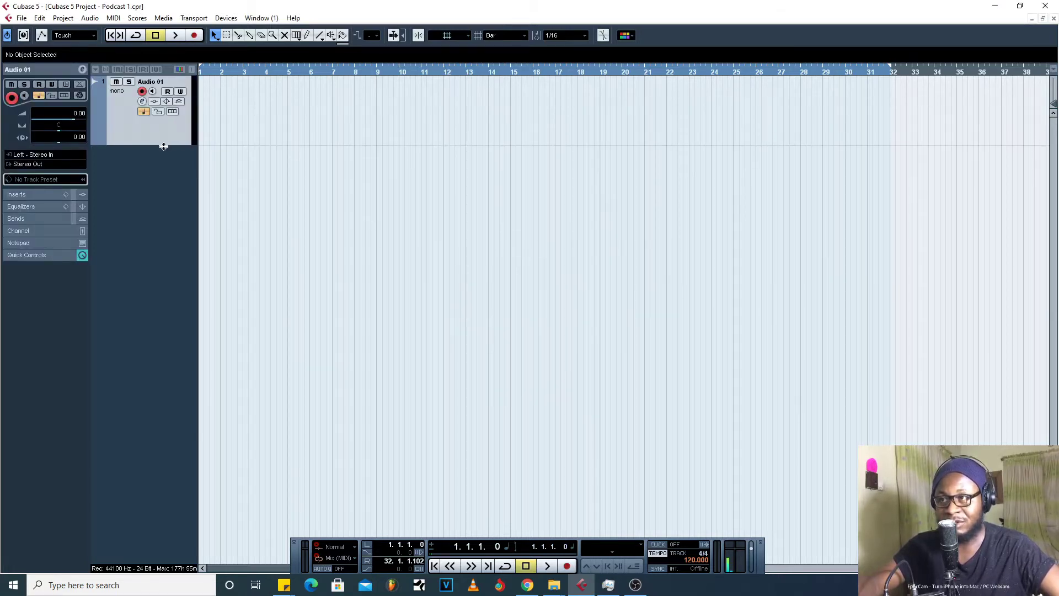
Rename the audio track to Voiceover and make the track slightly taller
double_click(154, 82)
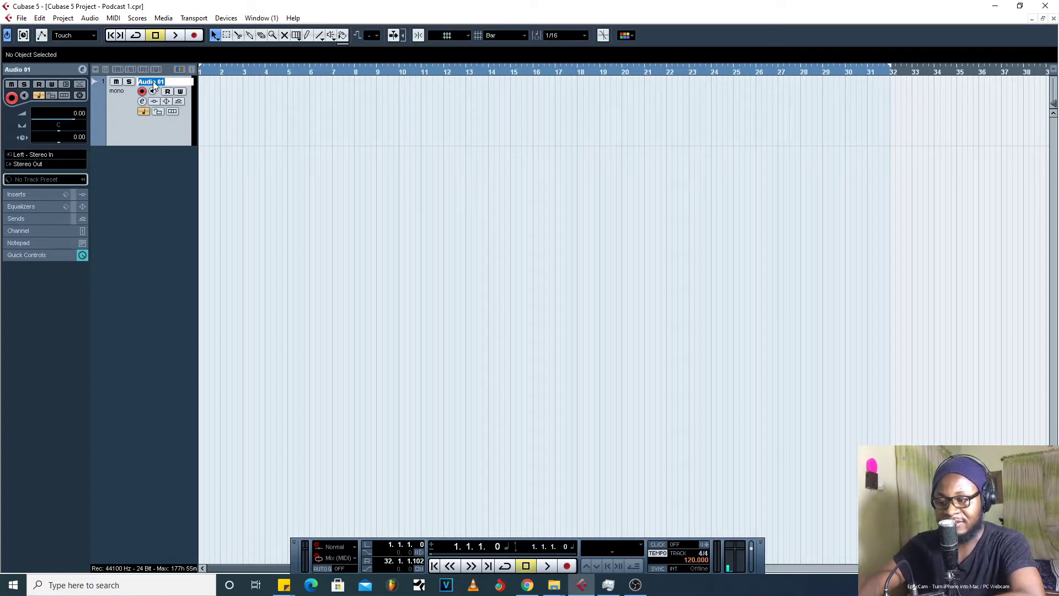
text(Voiceover)
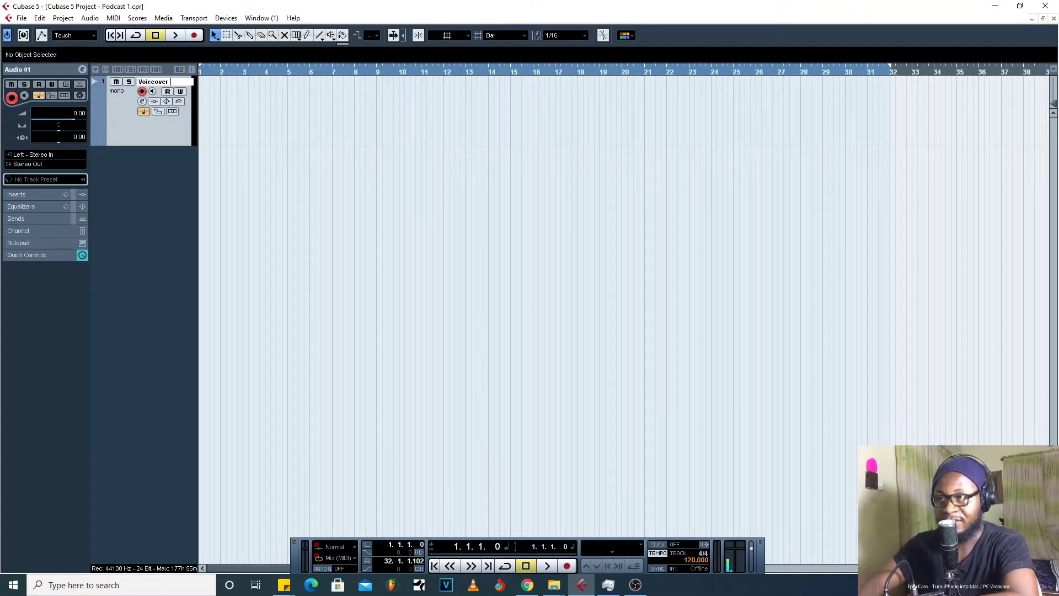
key(Return)
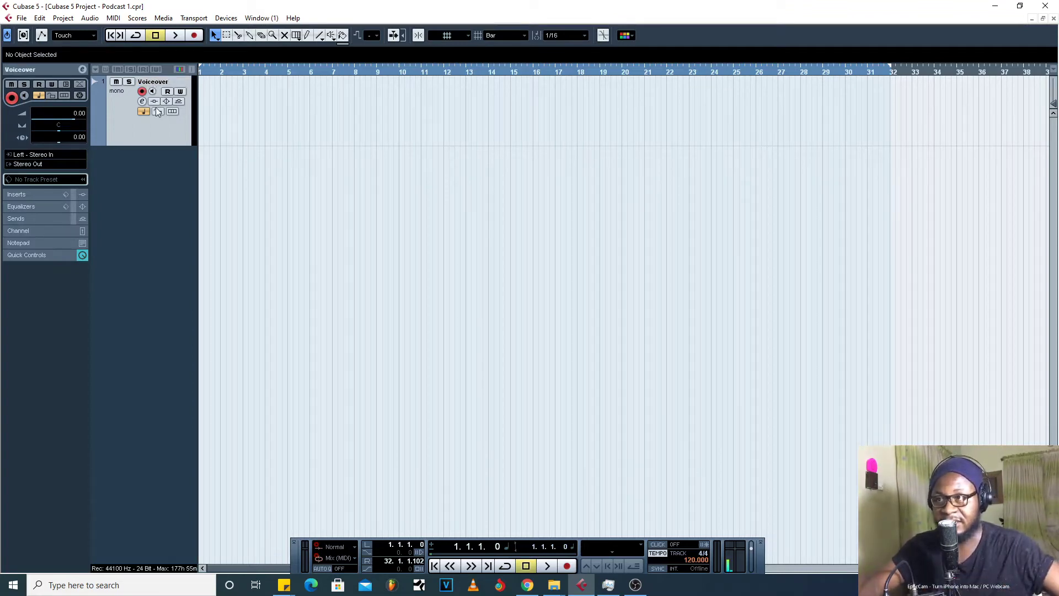
drag(161, 144, 164, 165)
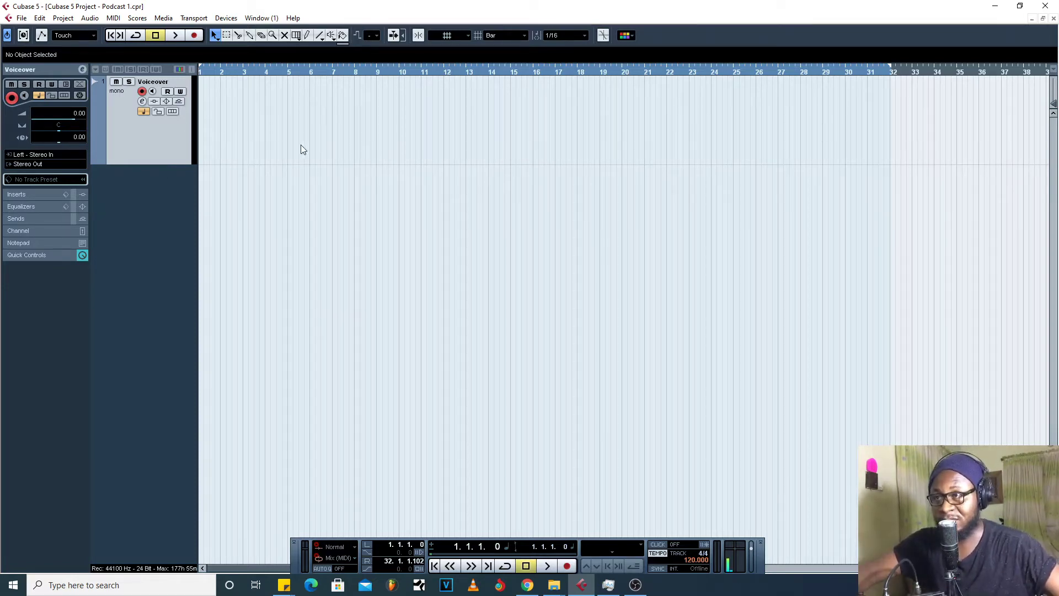
Move the Transport panel slightly upward, clear of the taskbar
click(142, 92)
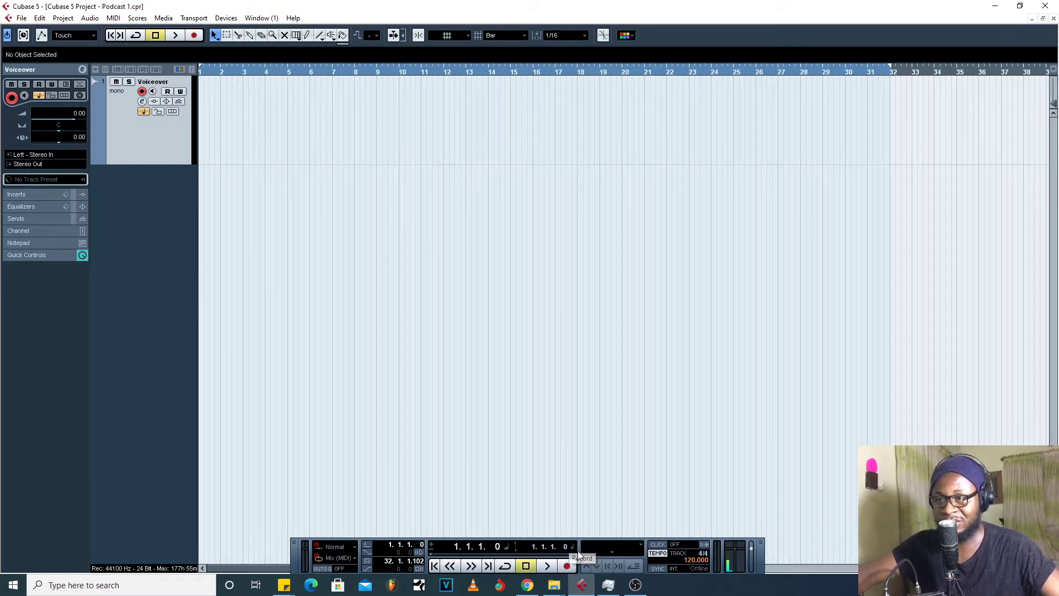
drag(579, 544, 582, 536)
mouse_move(585, 519)
mouse_down()
mouse_move(635, 488)
mouse_move(580, 511)
mouse_move(577, 530)
mouse_up()
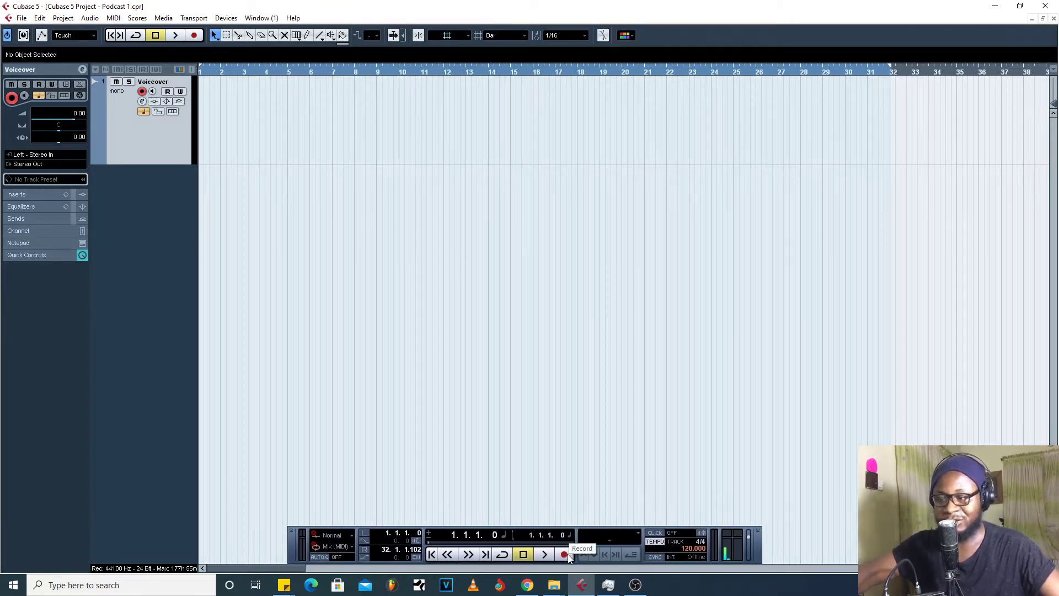
Record a short test take on the Voiceover track and delete it
click(567, 554)
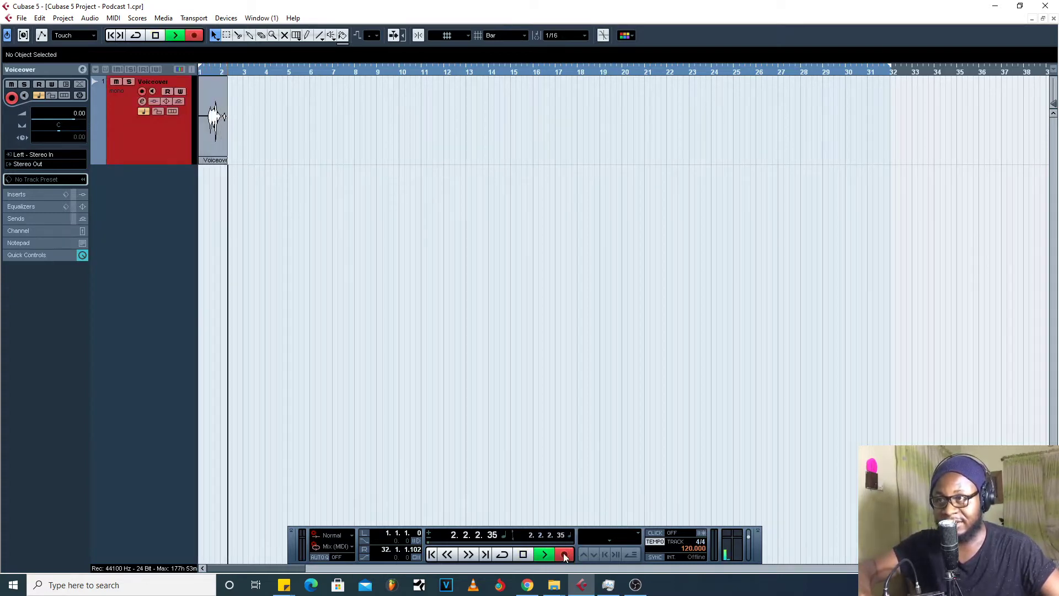
key(space)
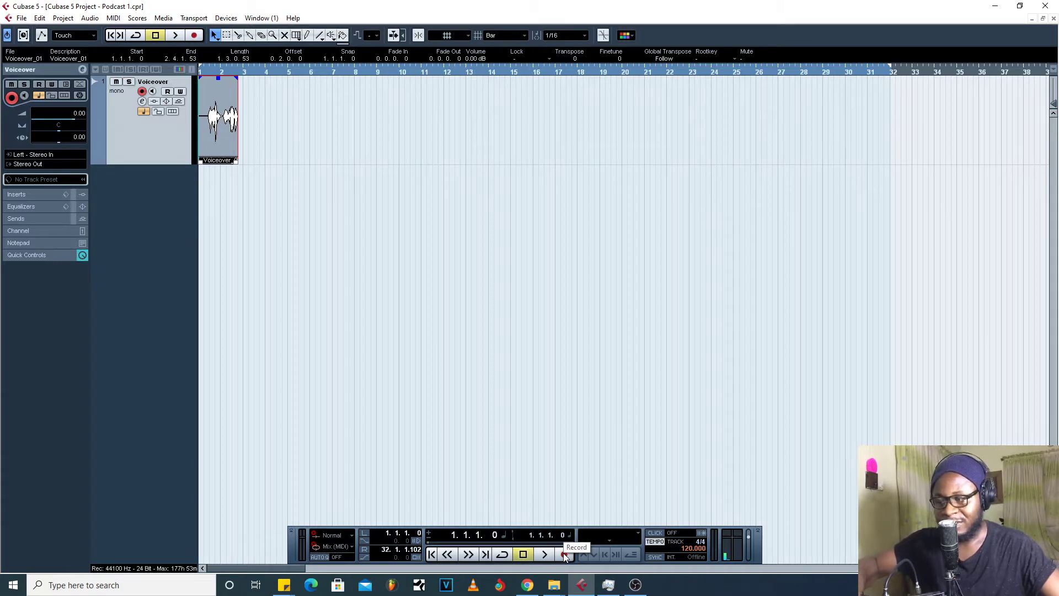
key(Delete)
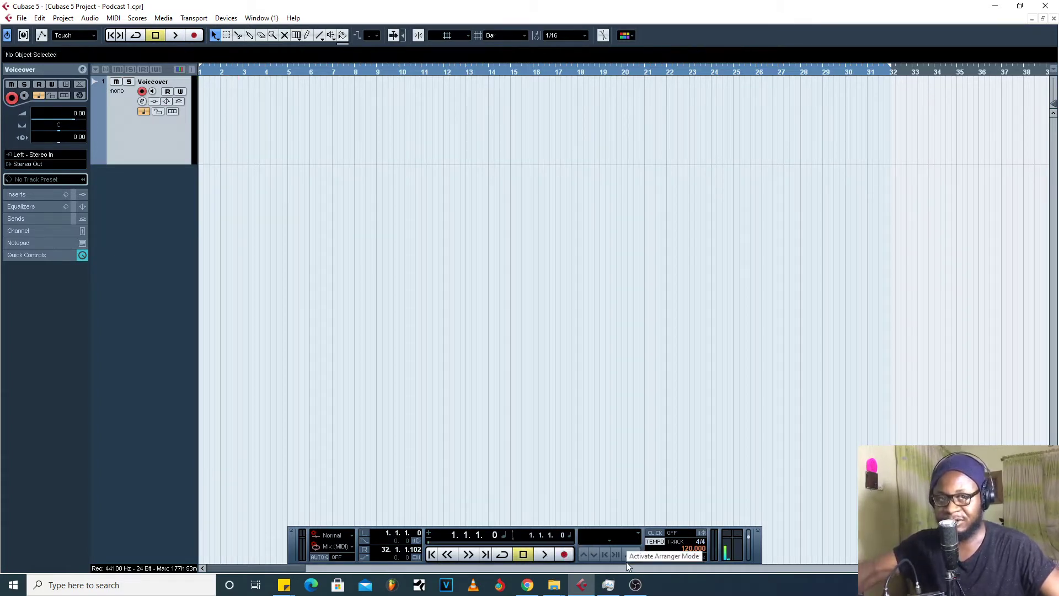
Record a voice take about 23 bars long on the Voiceover track from the project start and leave the clip deselected
key(KP_Multiply)
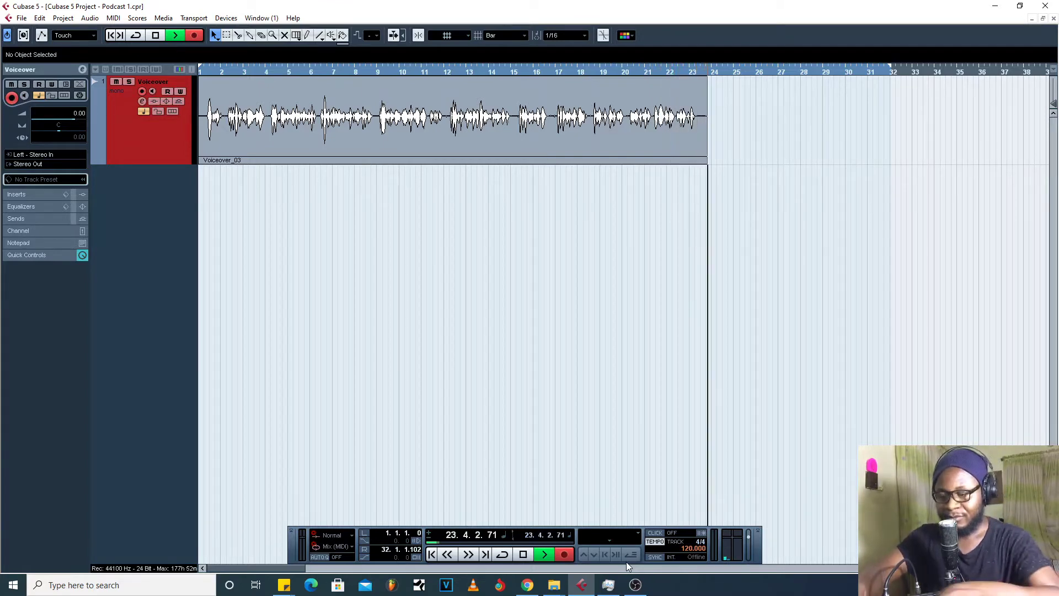
key(space)
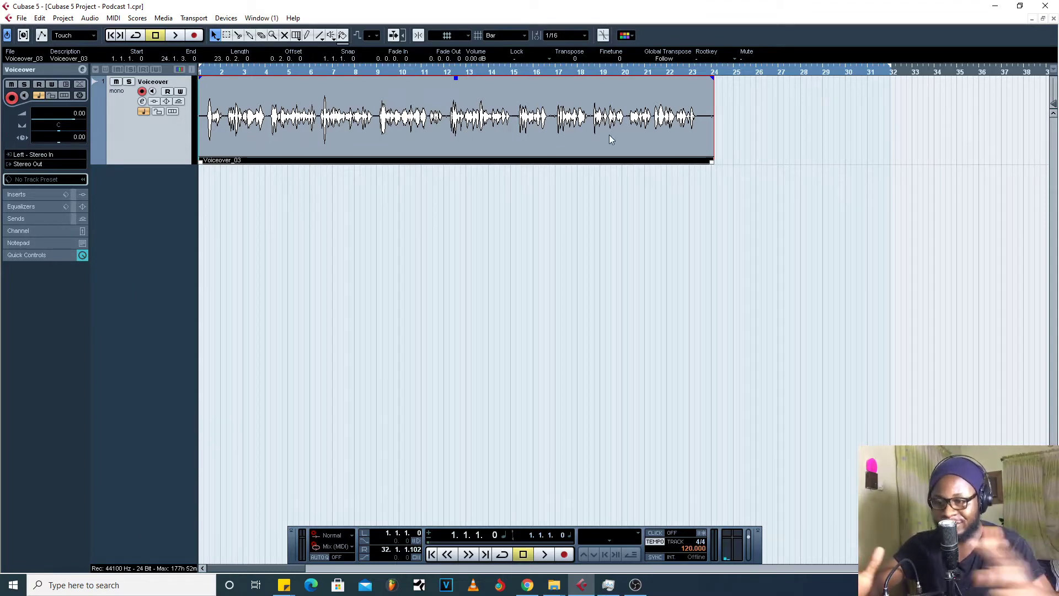
click(655, 225)
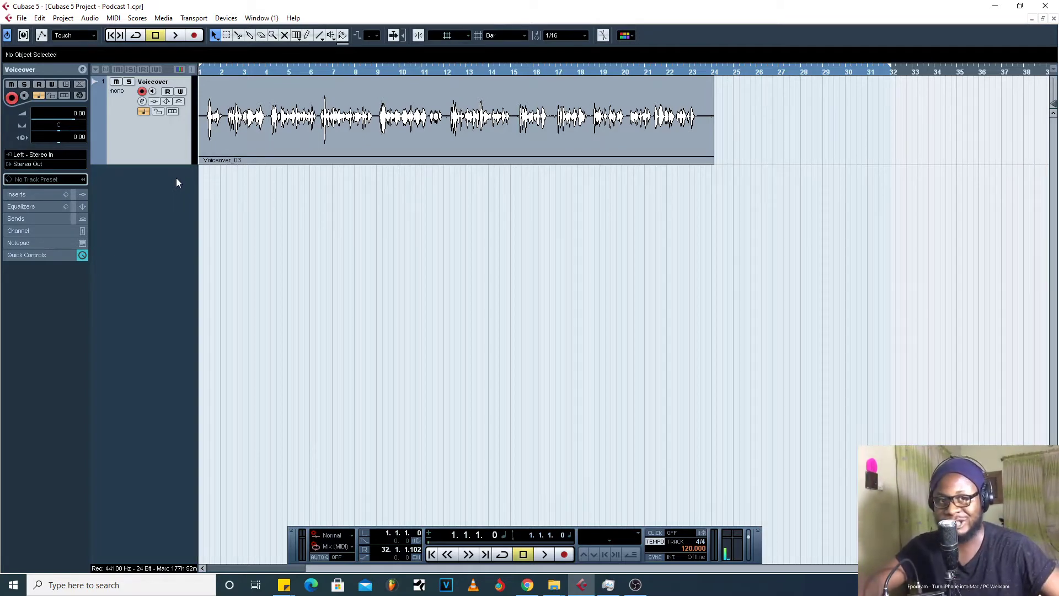
click(289, 134)
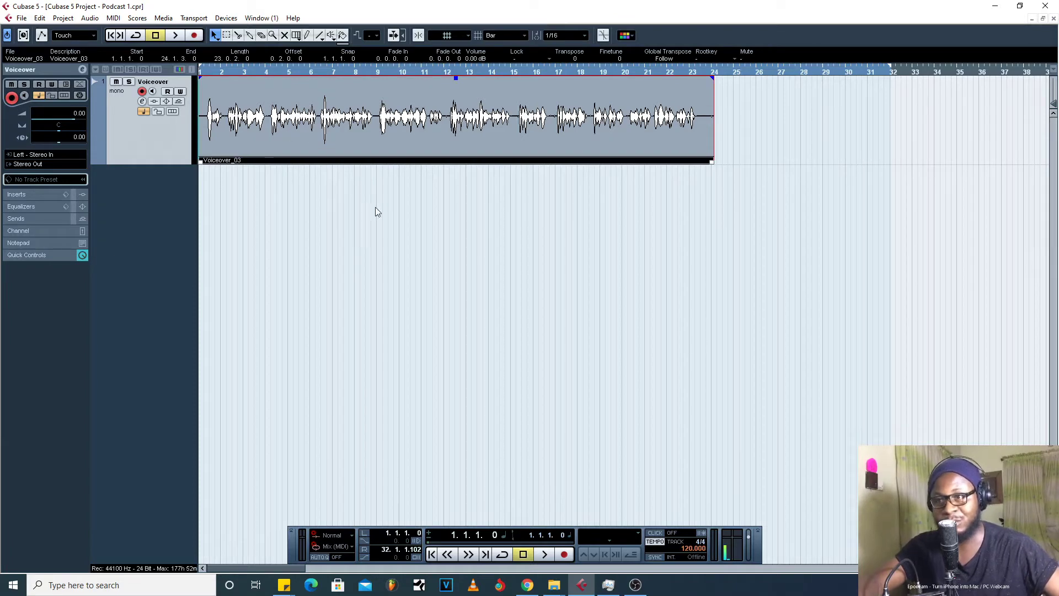
click(322, 241)
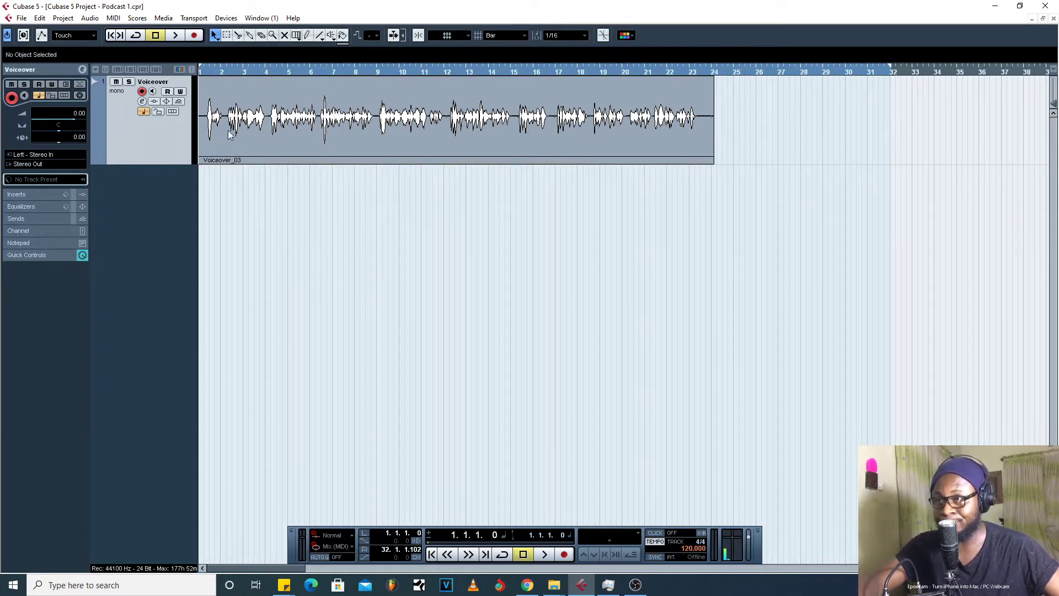
Import the Street Oasis_90bpm MP3 from the Street Oasis folder onto a new track below Voiceover and move its clip to the project start
click(207, 136)
click(192, 188)
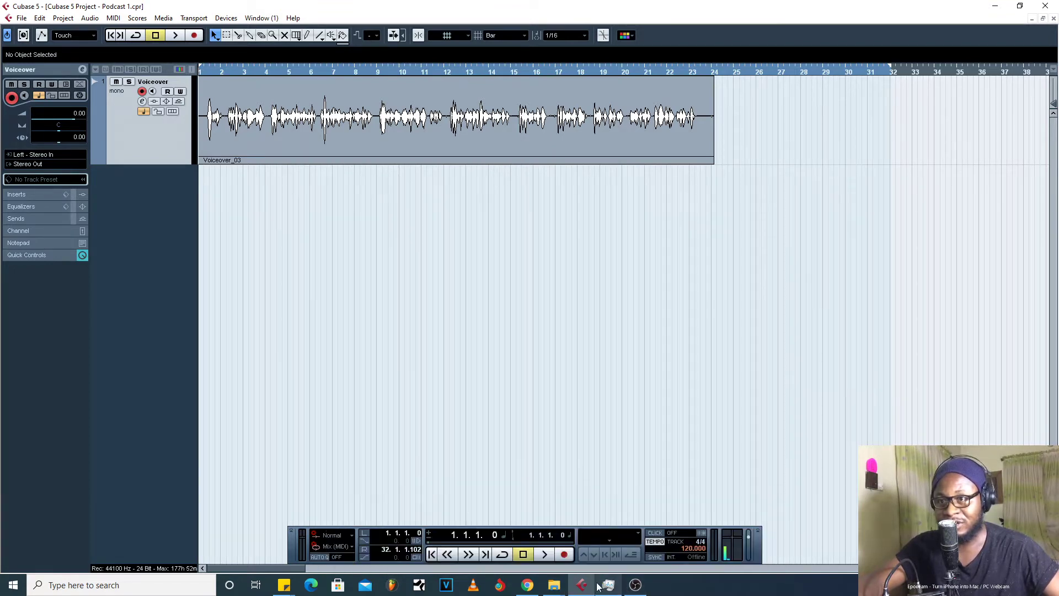
mouse_move(550, 590)
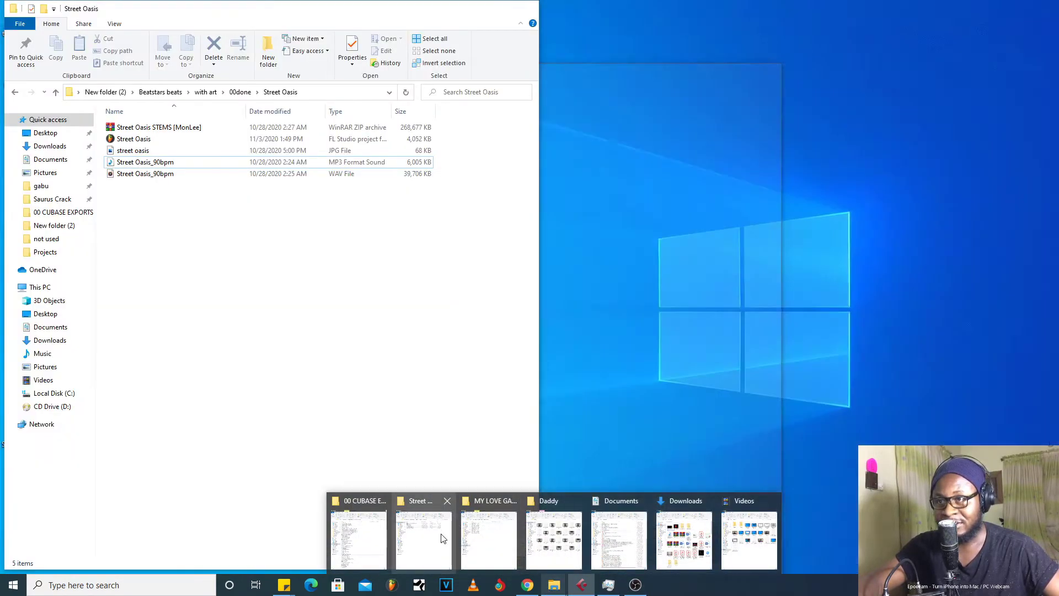
click(423, 538)
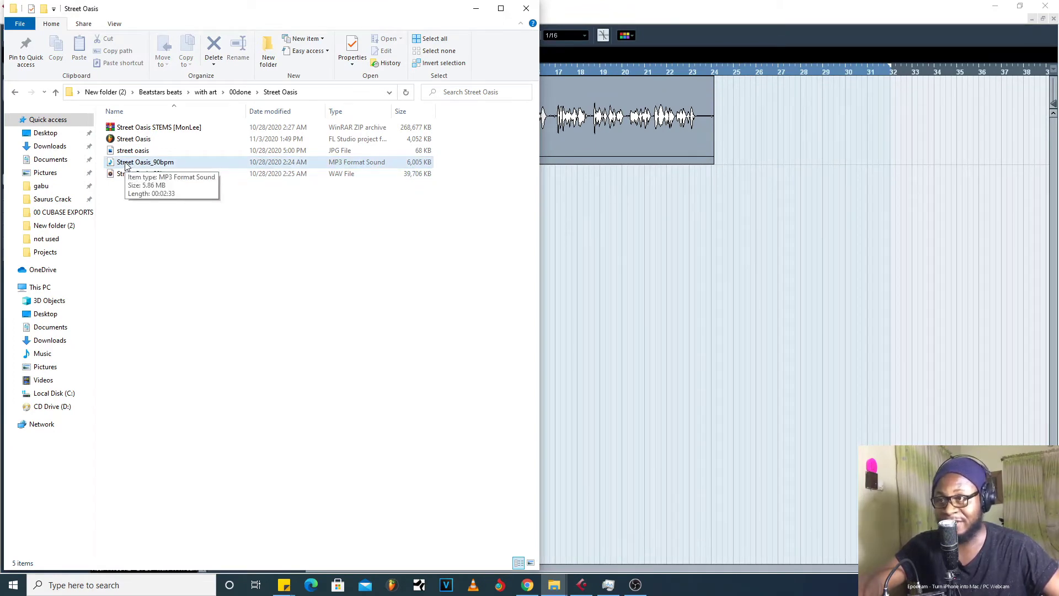
drag(126, 165, 566, 201)
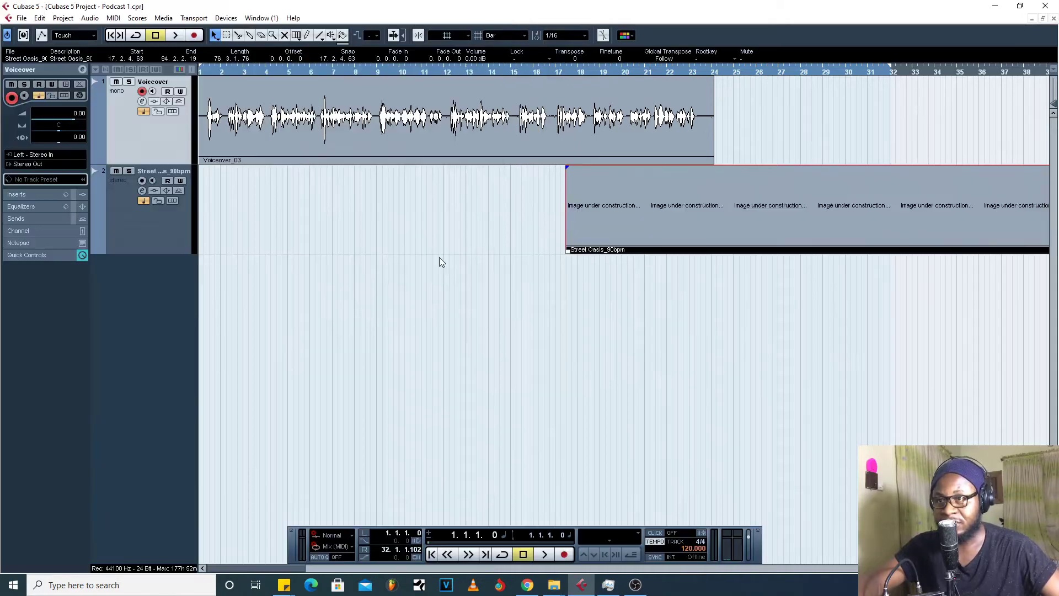
drag(924, 198, 356, 310)
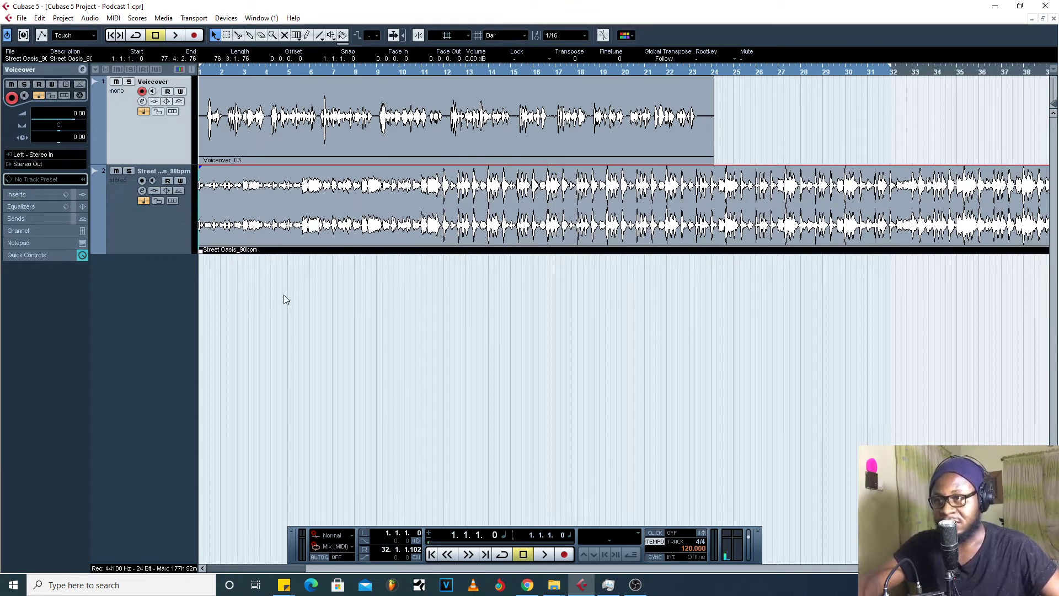
Select the Street Oasis music track and play the voiceover and music together from the project start
click(153, 233)
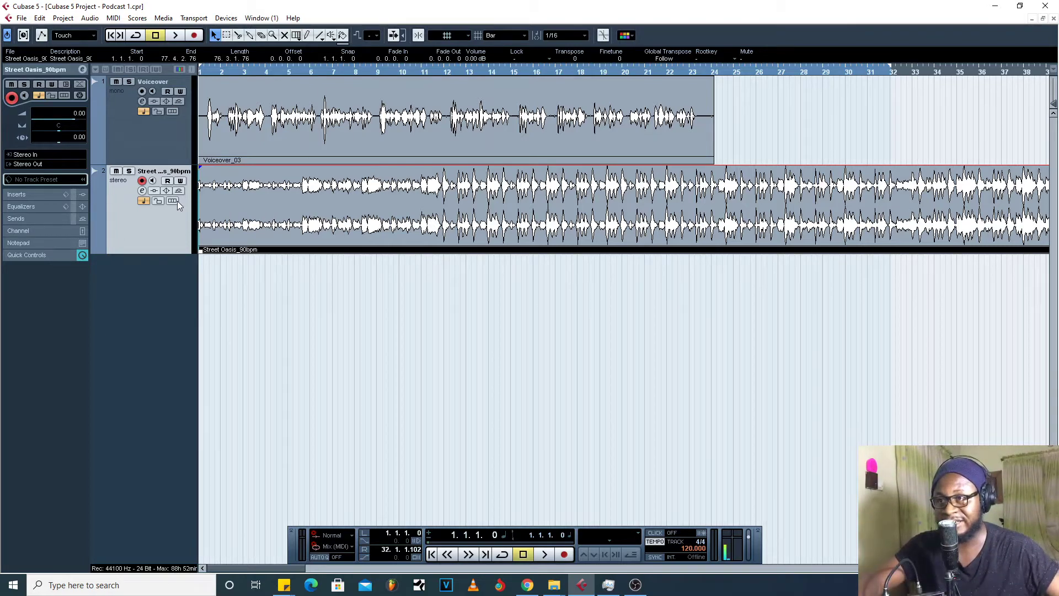
right_click(170, 310)
click(217, 301)
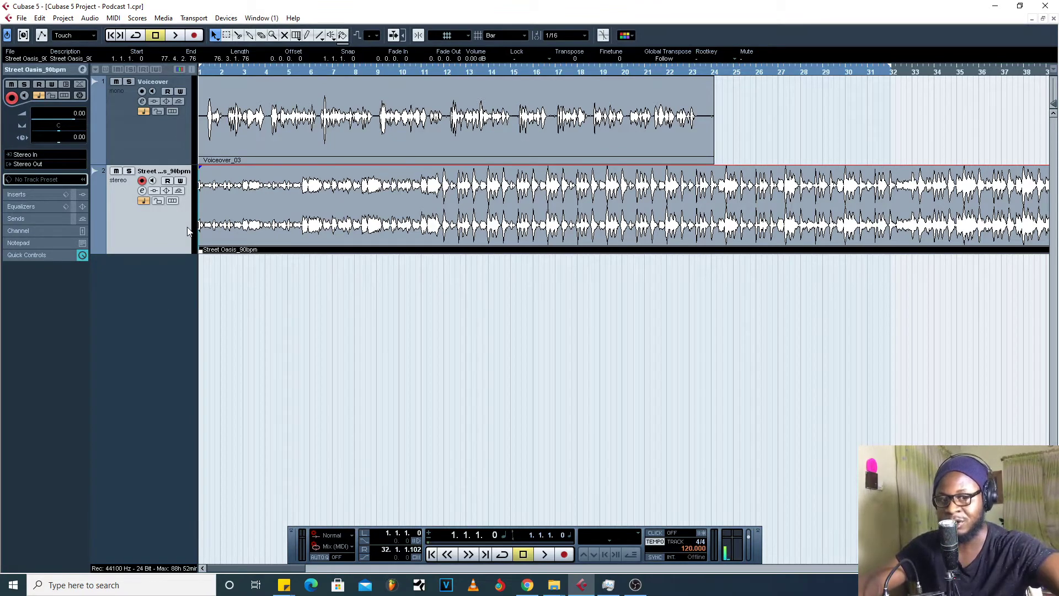
key(space)
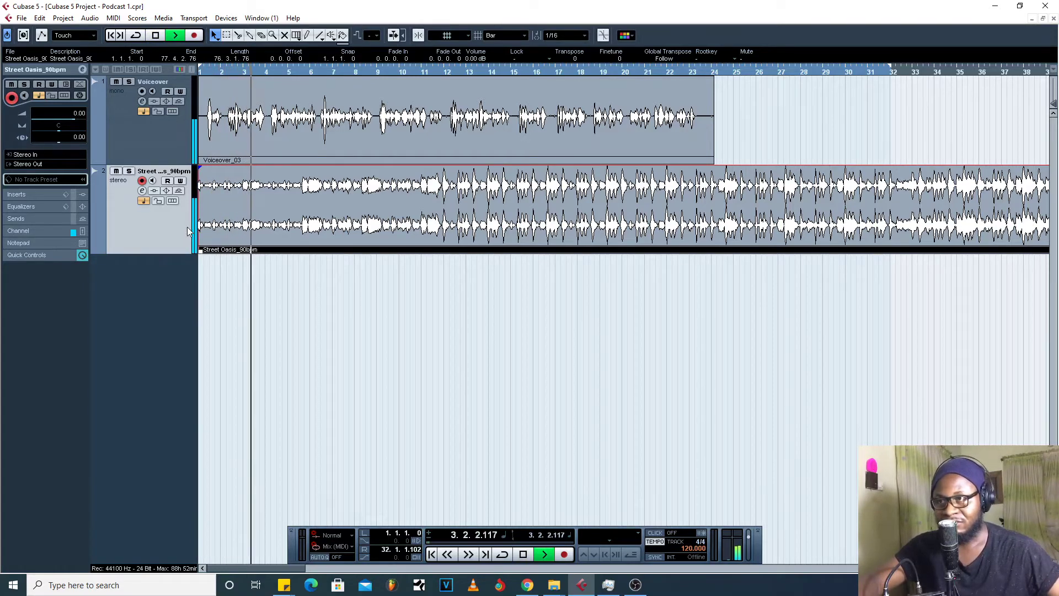
key(space)
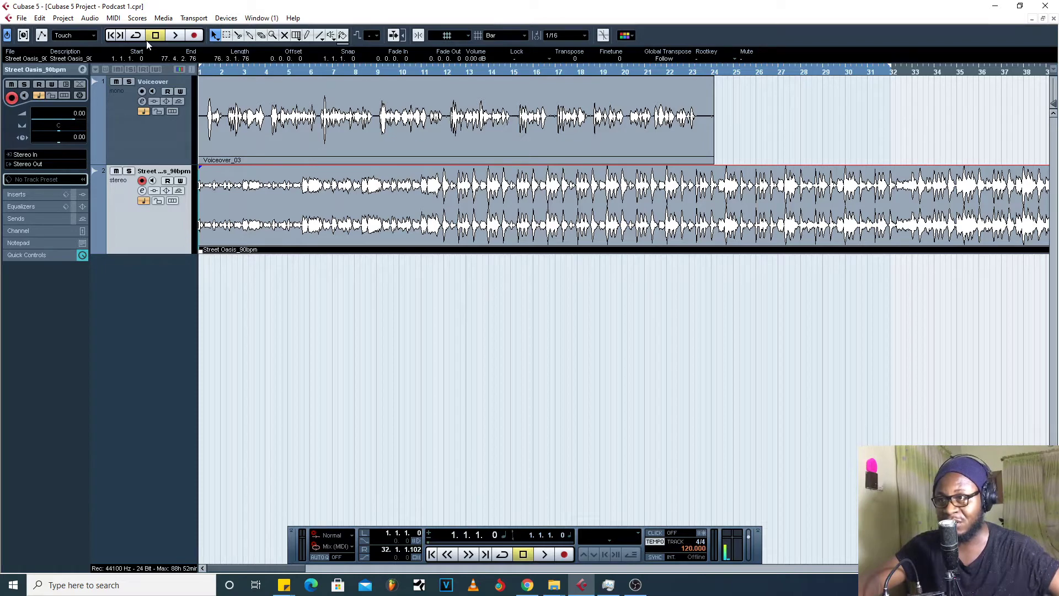
Mute the Street Oasis music track, solo the Voiceover track and briefly play it back
click(121, 141)
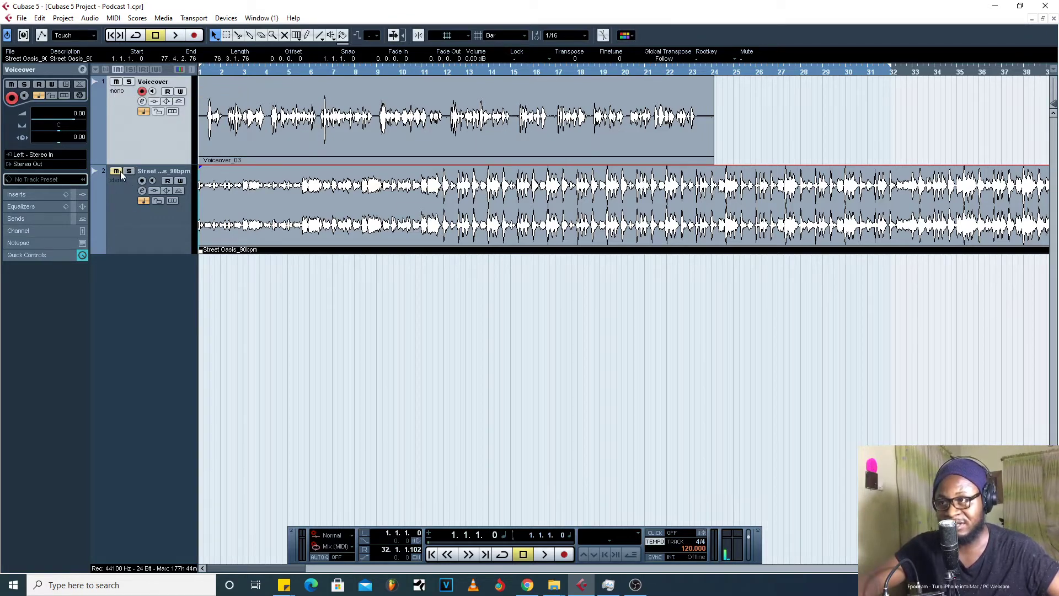
click(131, 83)
click(130, 83)
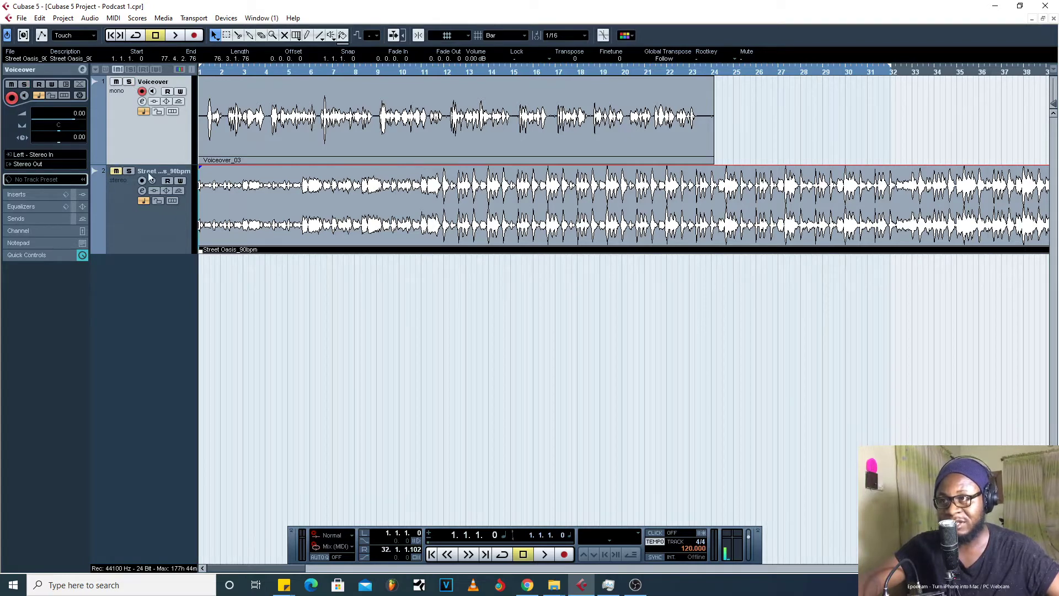
click(129, 82)
key(space)
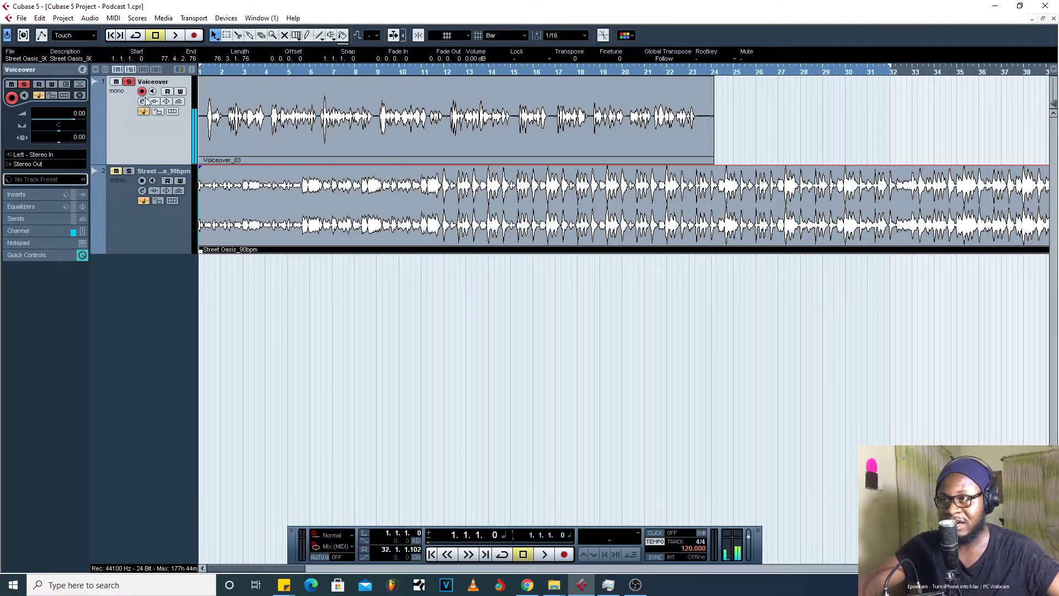
Move the voiceover clip along its track to start at about bar 5 and place the playback cursor at its beginning
drag(220, 117, 308, 126)
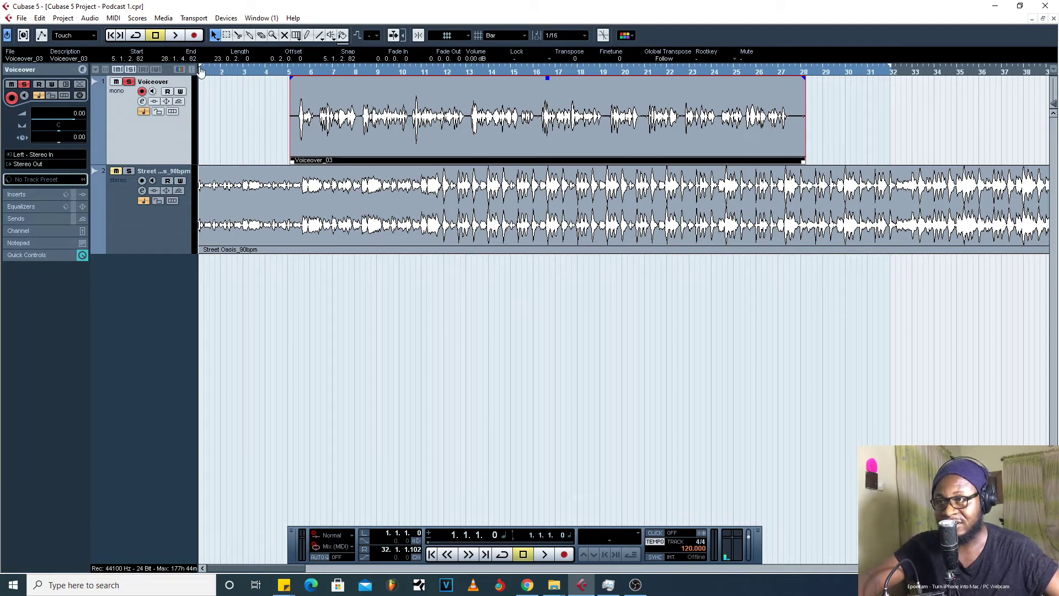
click(253, 71)
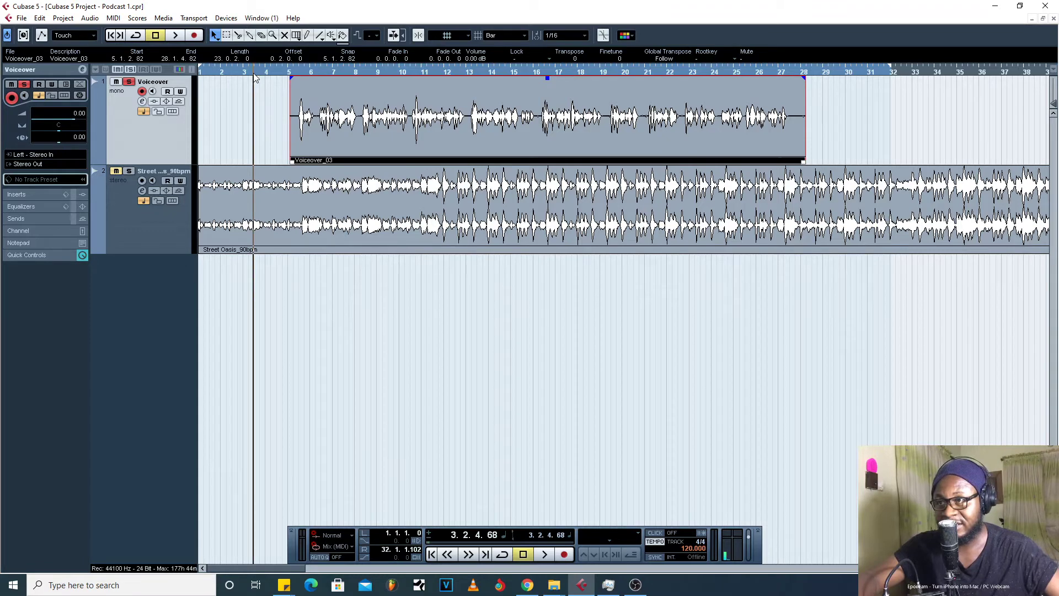
click(269, 72)
click(288, 72)
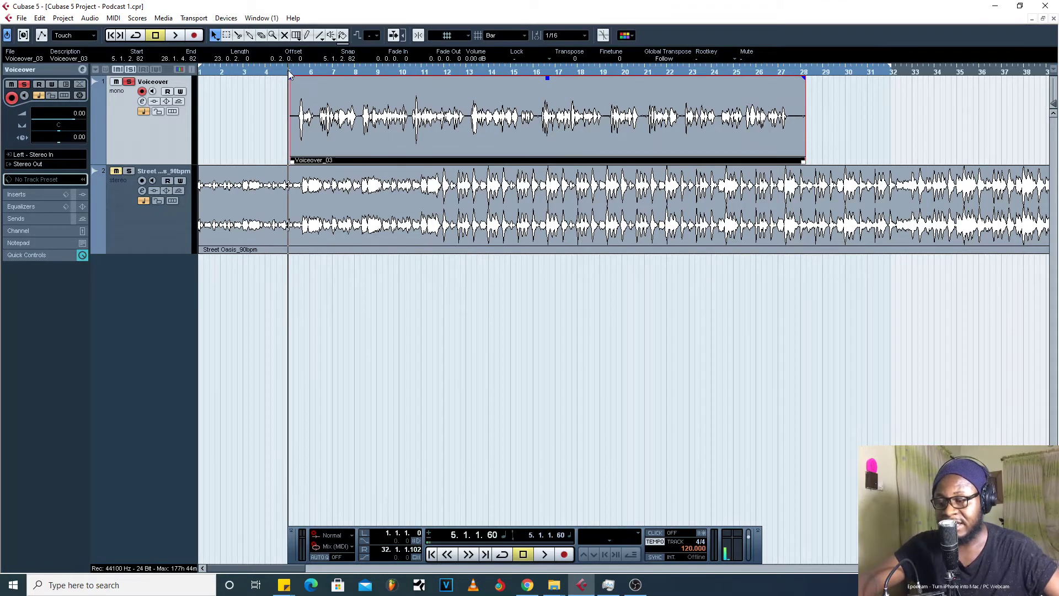
click(289, 72)
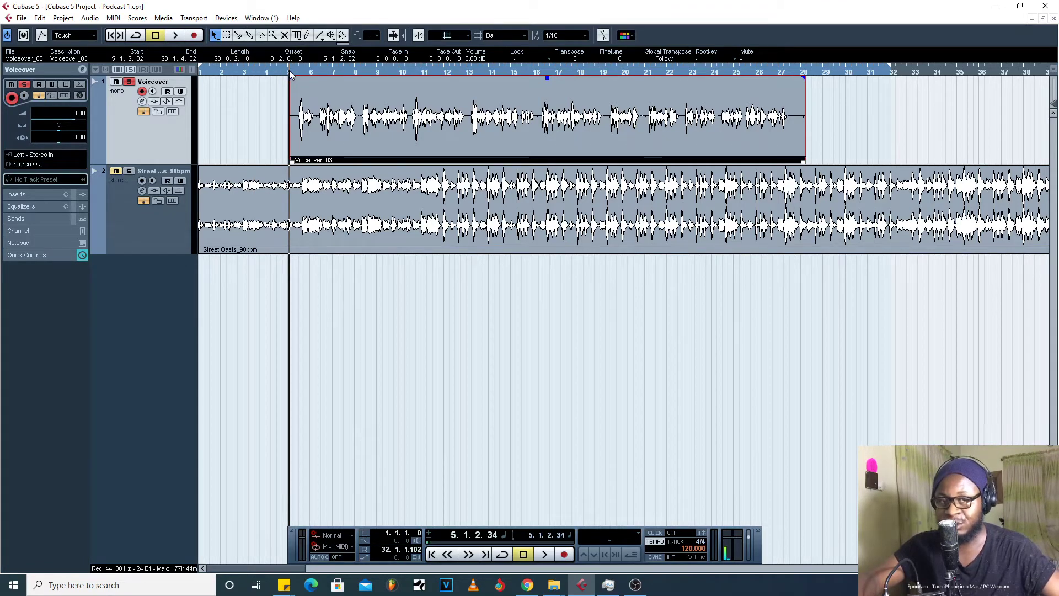
Trim the silence off the beginning of the voiceover clip so it starts at about 5.3.1, just before the first word
key(h)
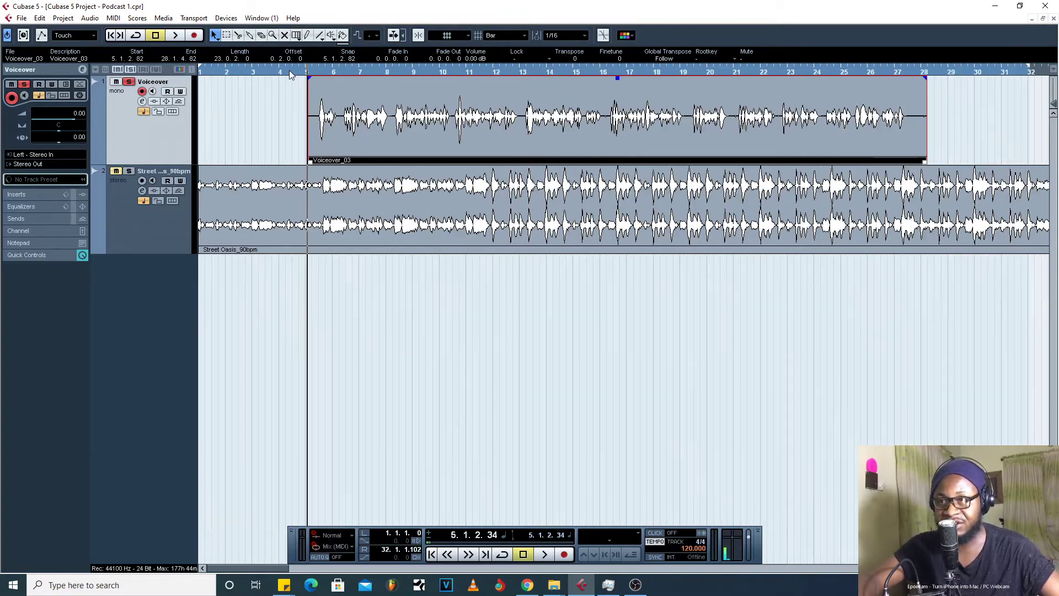
key(h)
key(h)
key(h)
key(h)
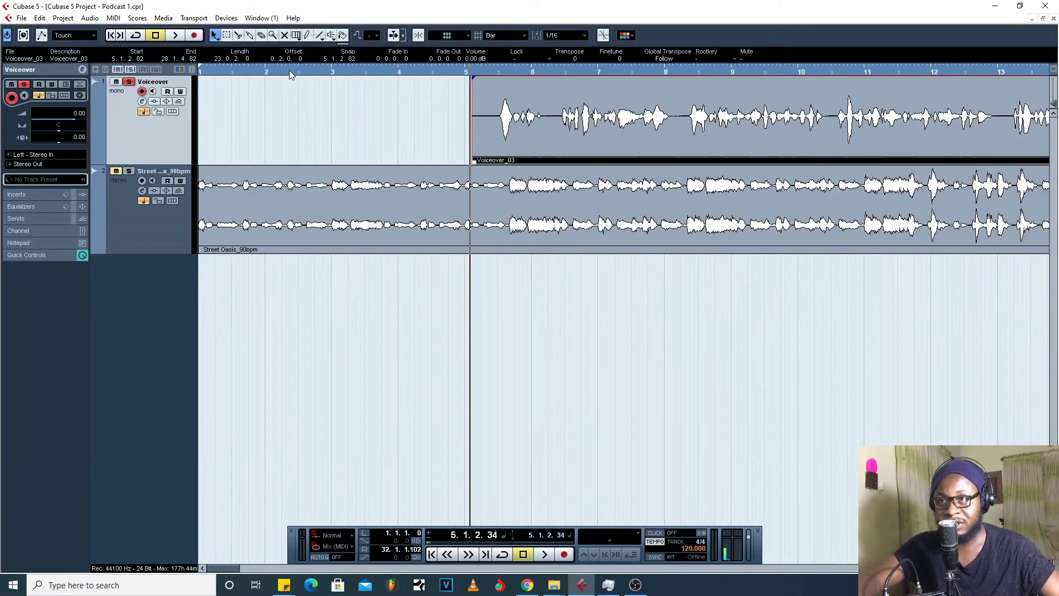
key(h)
key(h)
key(g)
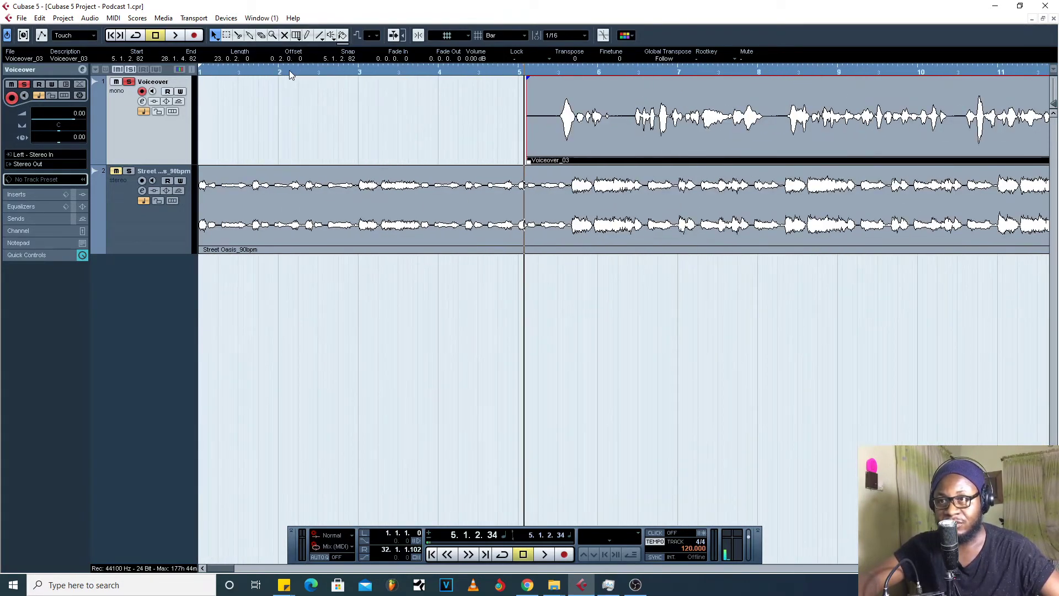
key(h)
key(g)
key(h)
key(h)
key(h)
key(h)
key(h)
key(h)
key(h)
key(g)
key(g)
key(g)
key(g)
key(g)
key(g)
key(g)
key(g)
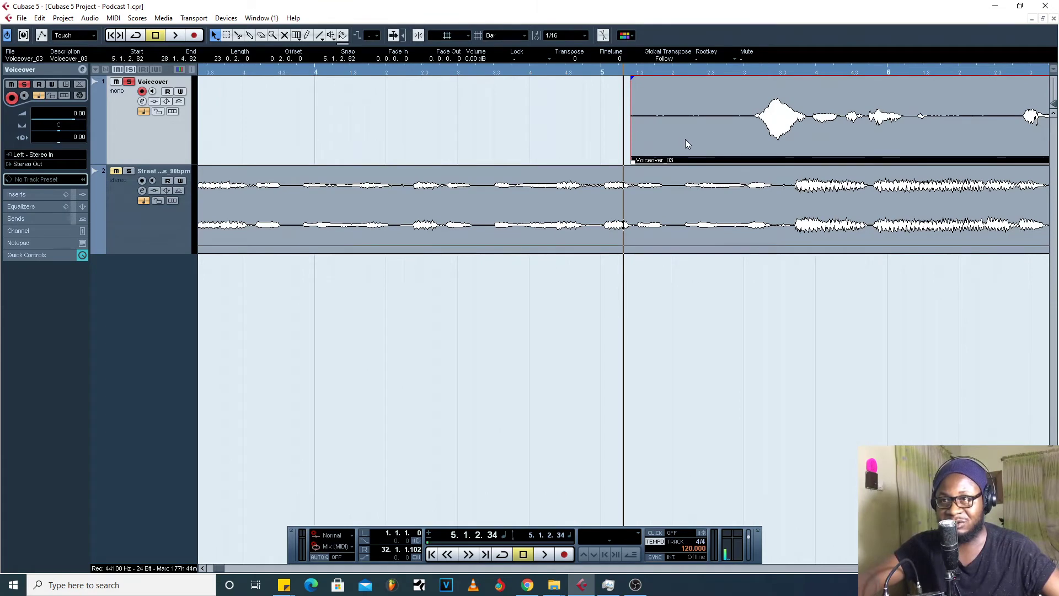
key(h)
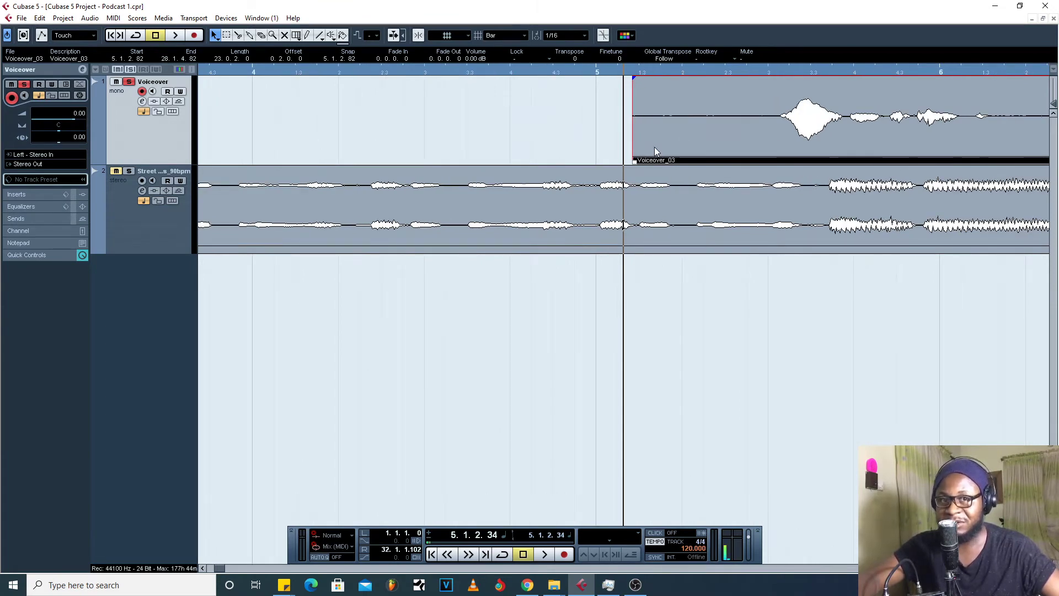
key(g)
key(h)
key(g)
key(g)
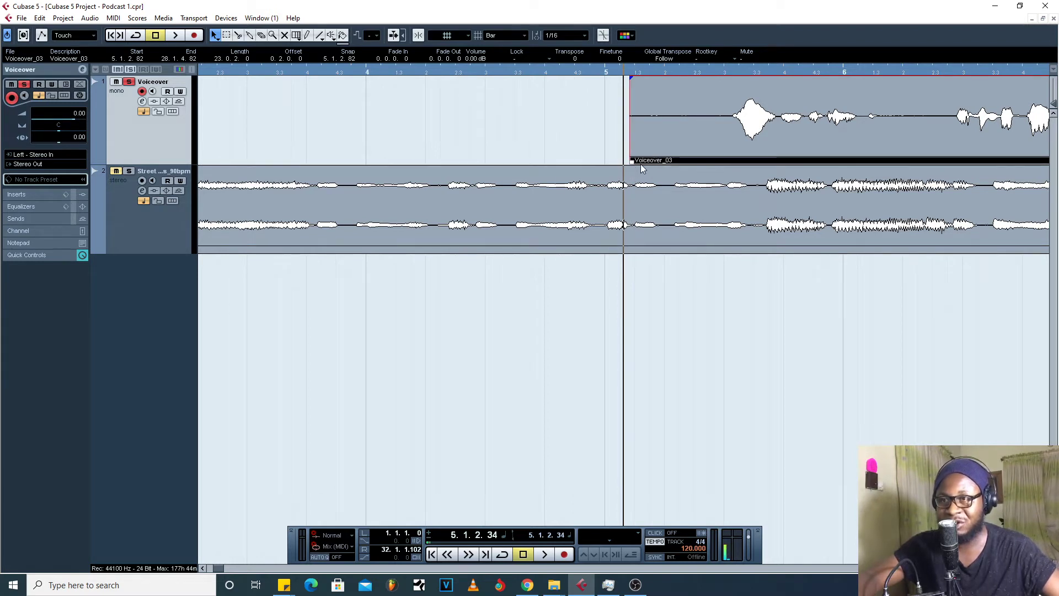
drag(631, 162, 630, 162)
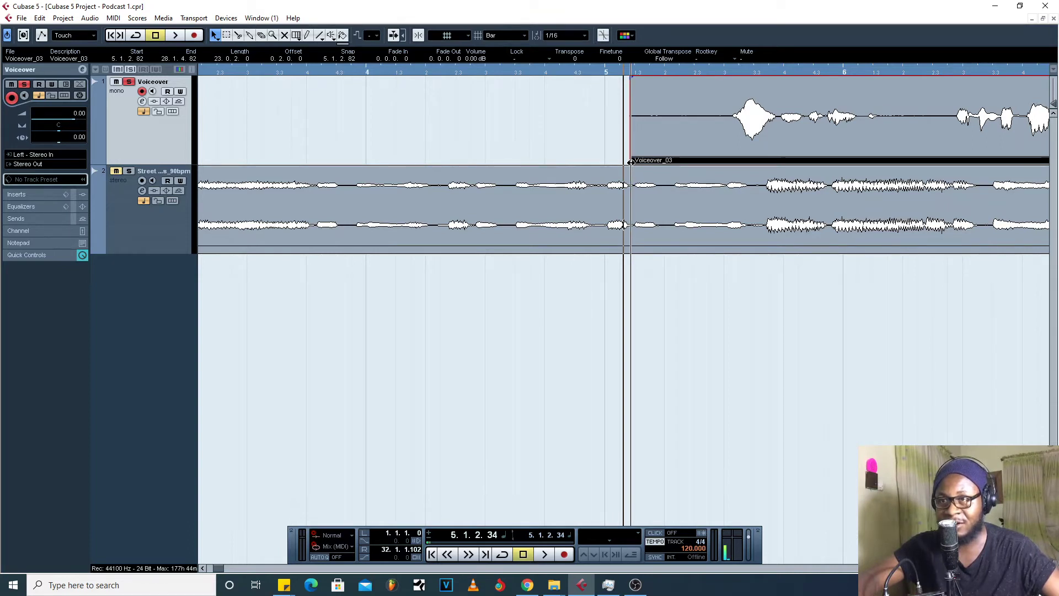
drag(630, 161, 726, 163)
Add a short fade-in of about 0.0.0.119 to the start of the voiceover clip and deselect the clip
drag(734, 87, 728, 74)
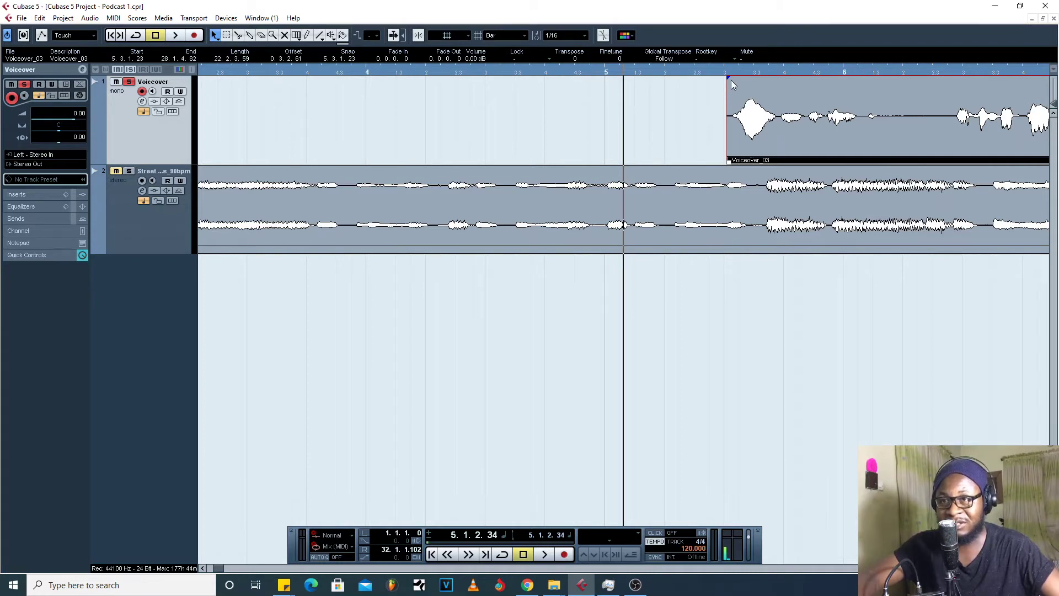
drag(729, 80, 744, 86)
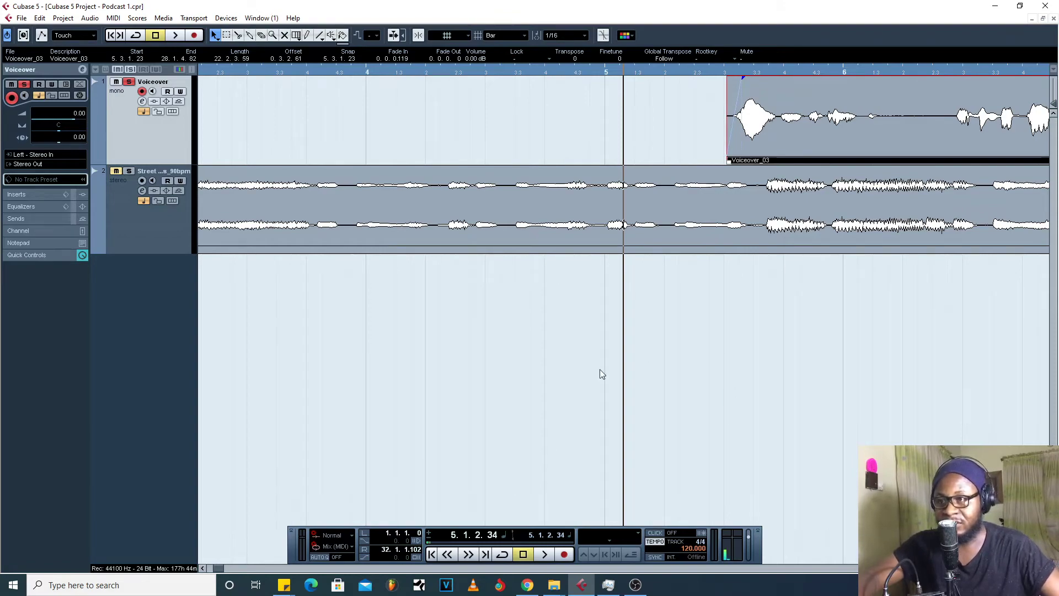
key(g)
key(g)
key(g)
key(g)
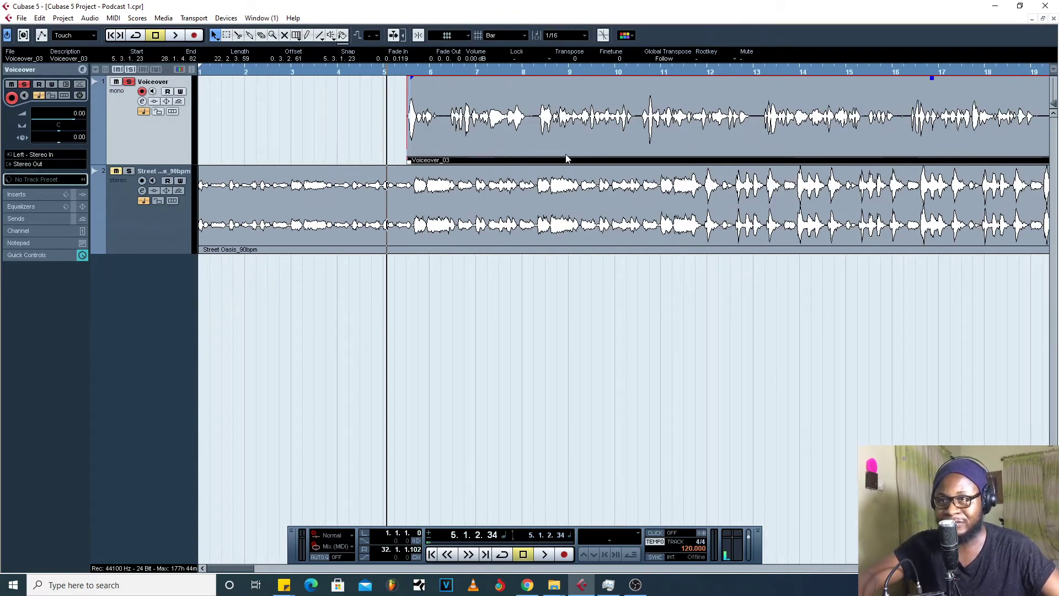
key(g)
key(g)
click(718, 132)
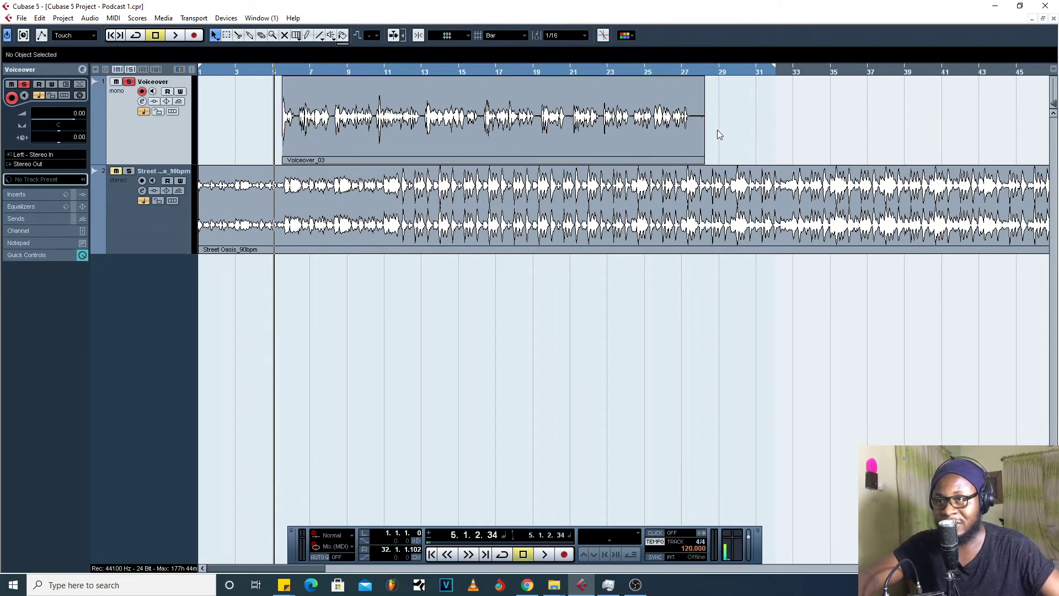
Play the soloed voiceover from about bar 6 and from about bar 19 to find a place for a cut
click(303, 70)
key(space)
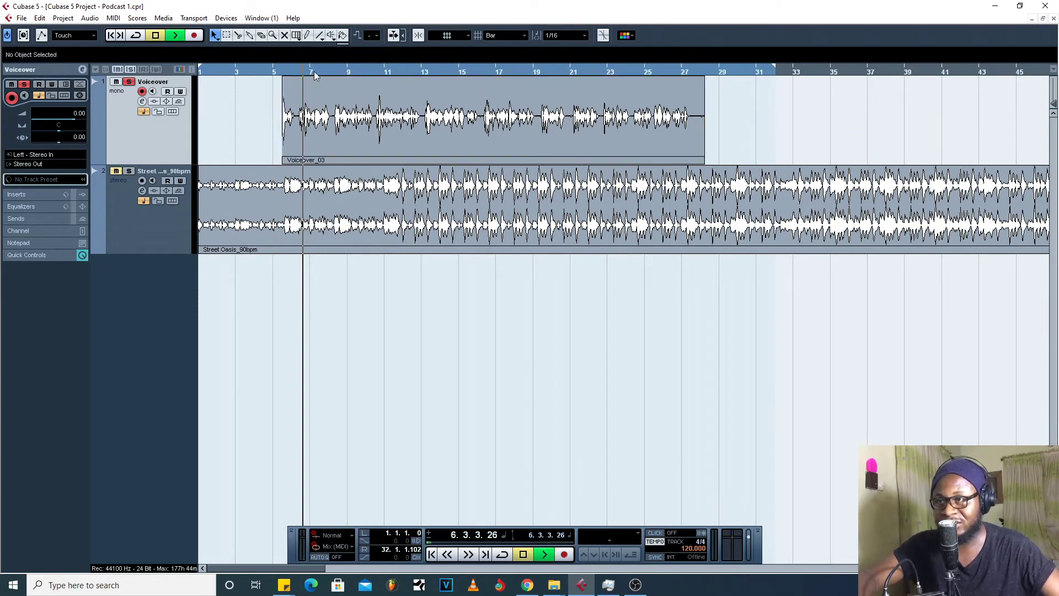
click(538, 71)
key(space)
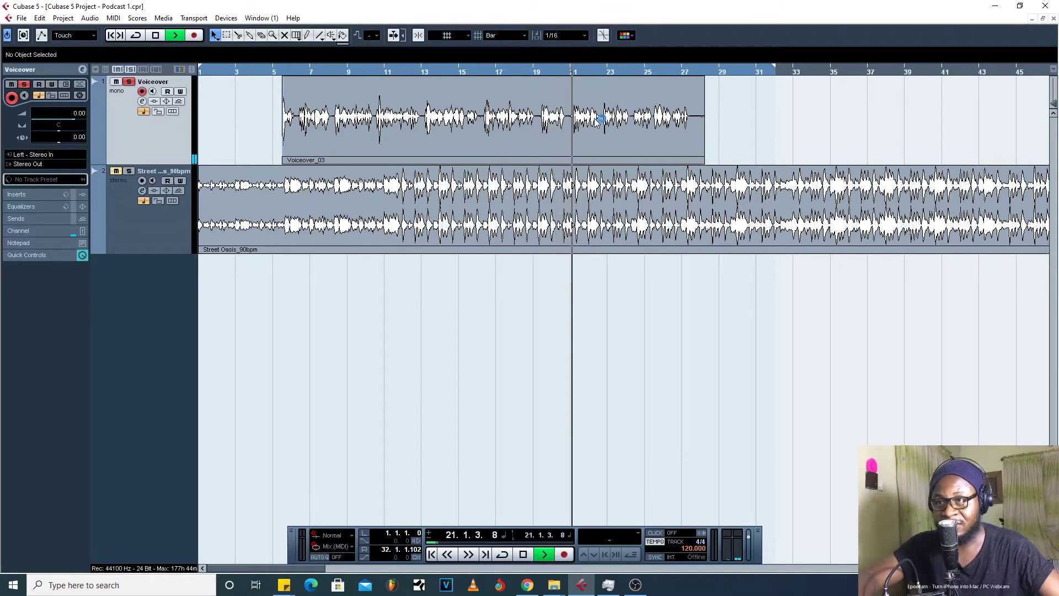
key(h)
key(h)
key(h)
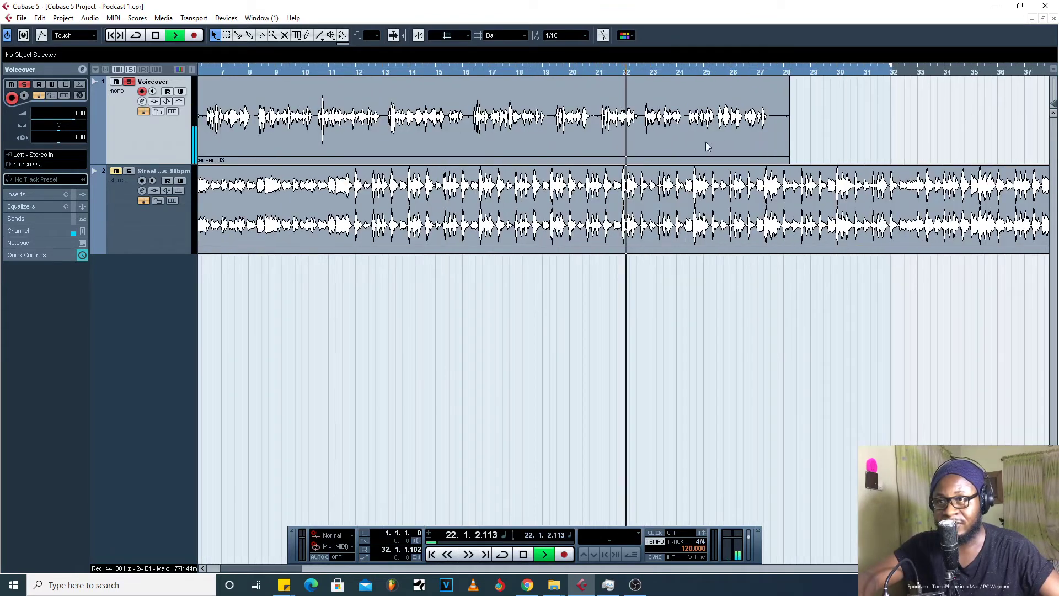
key(space)
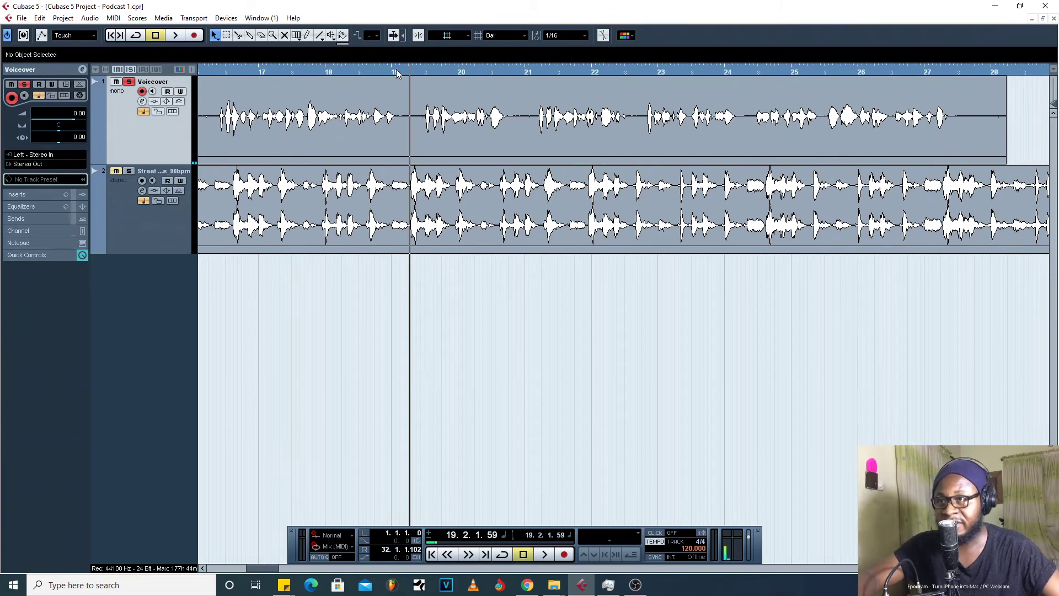
Split the voiceover clip in the pause at about 19.2.1 with the Split tool
click(415, 107)
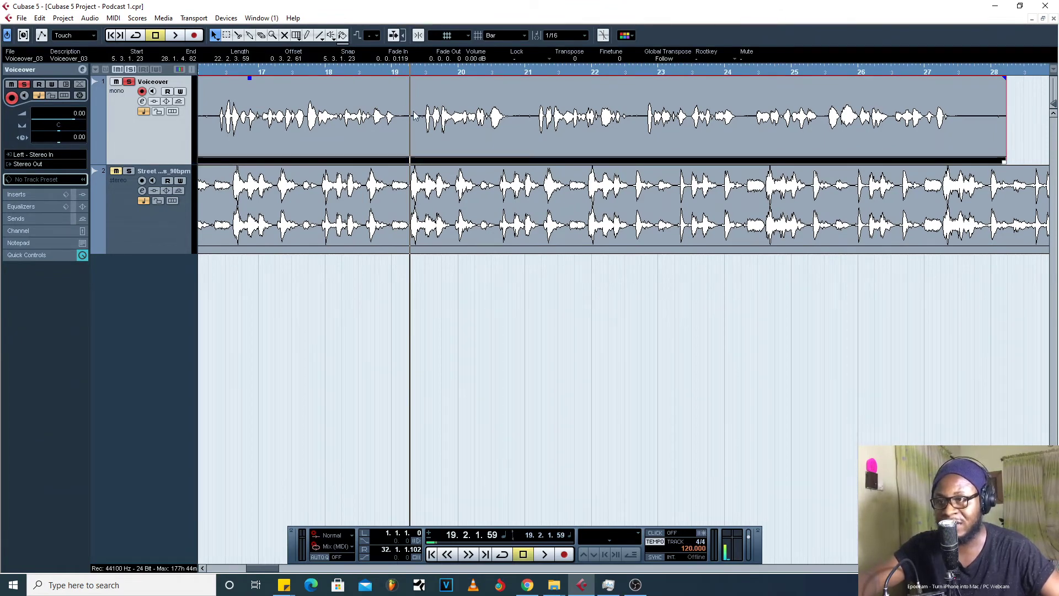
right_click(379, 110)
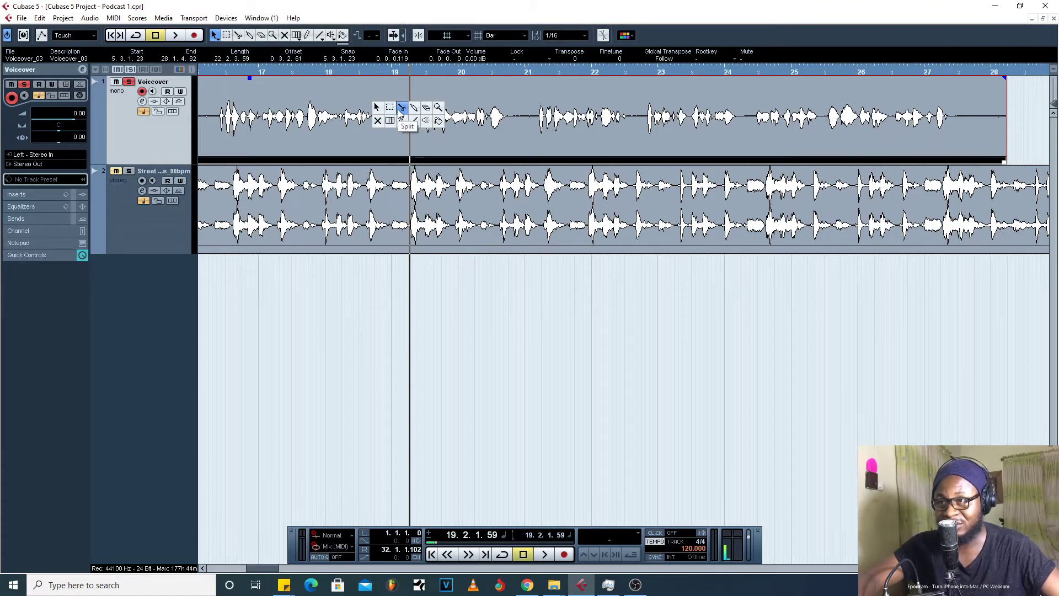
click(402, 108)
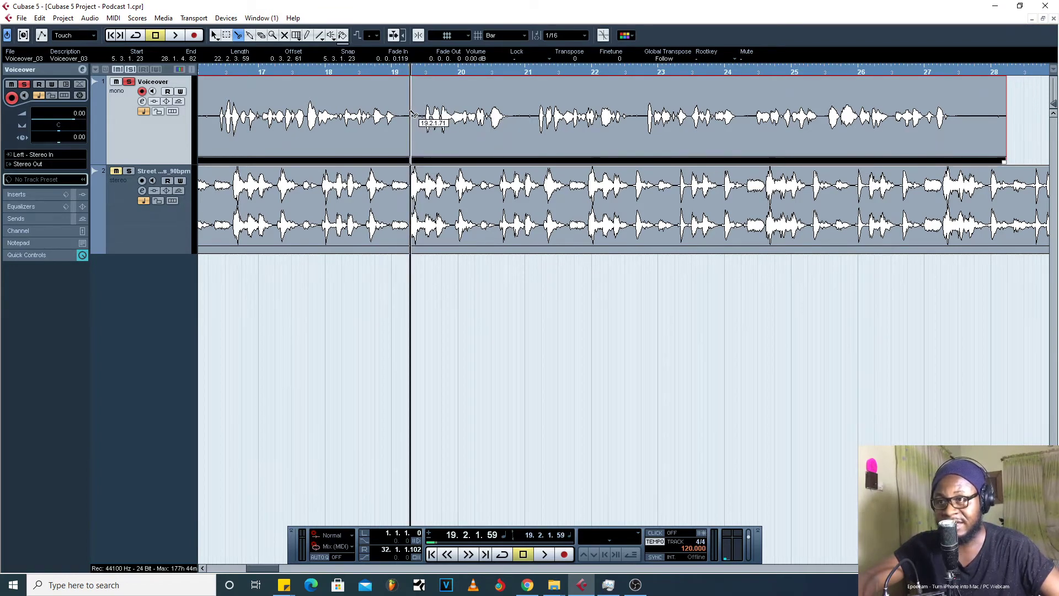
click(412, 114)
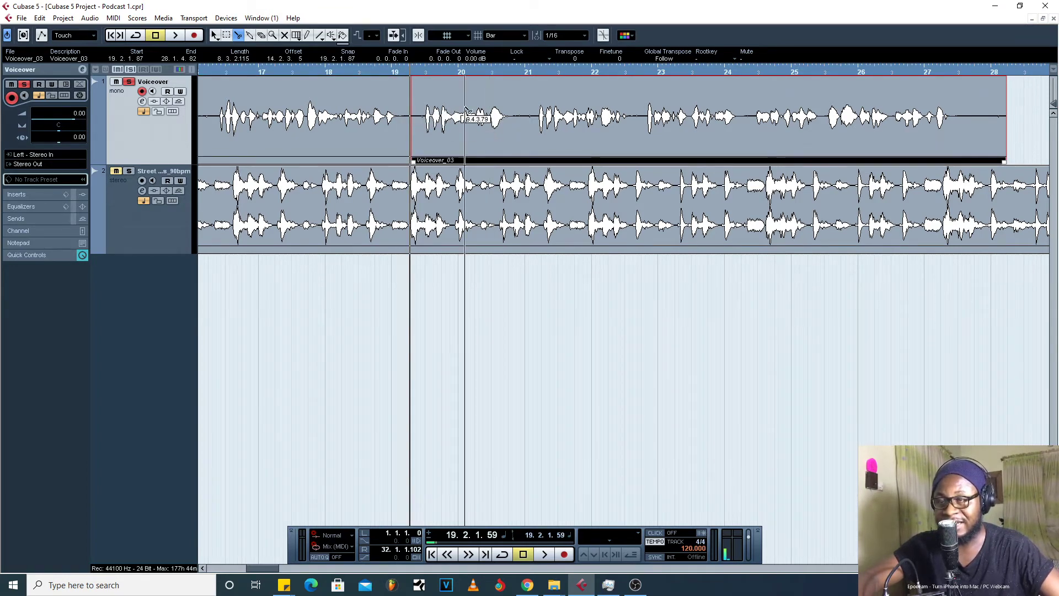
Trim the start of the second voiceover clip to about 21.1.3.64 and move the clip back to about 19.1.4.63, against the first clip
key(1)
click(432, 129)
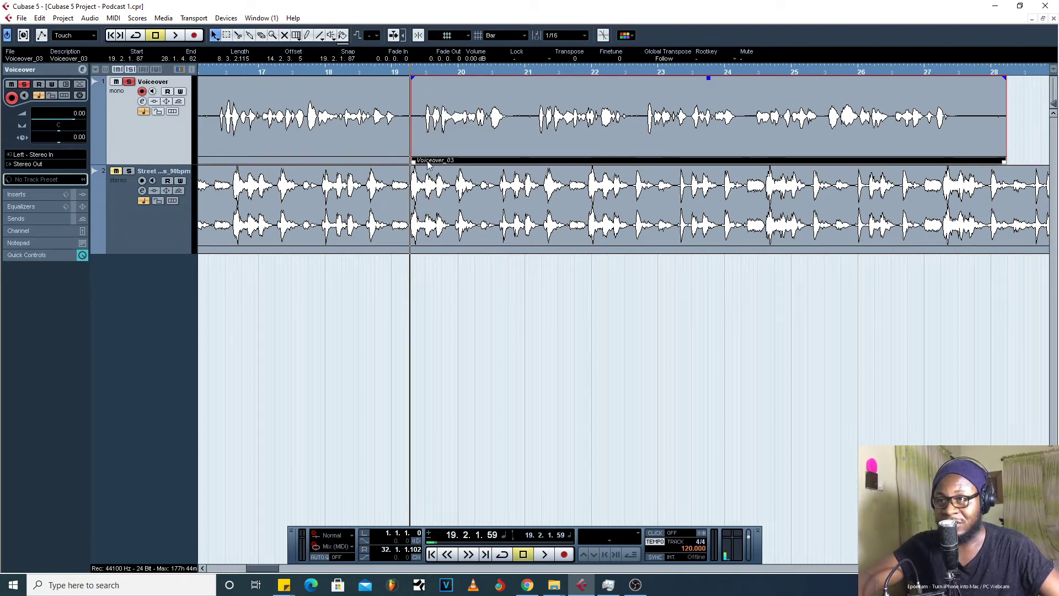
drag(414, 162, 414, 163)
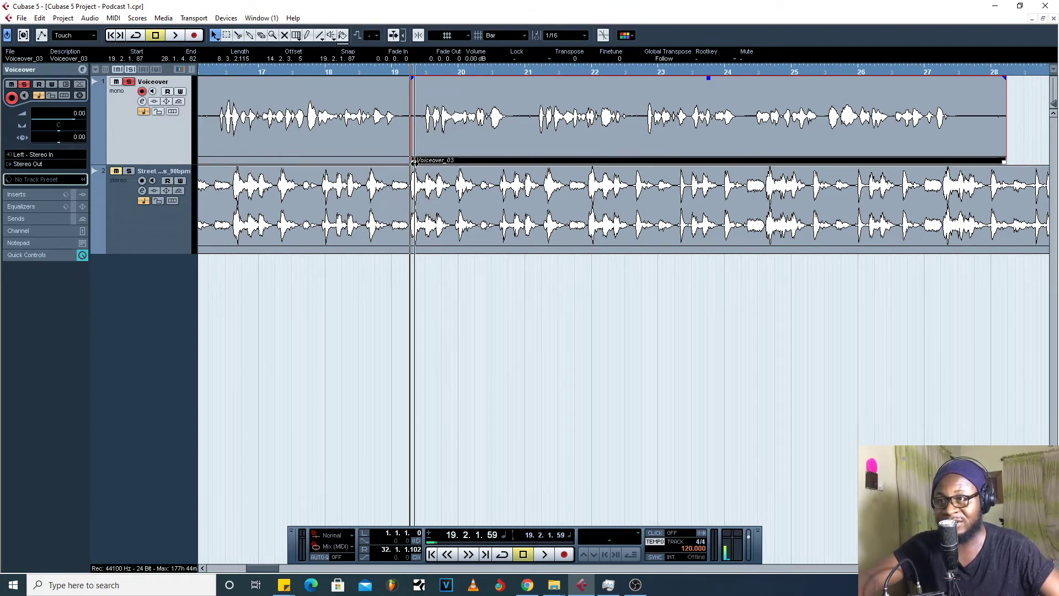
drag(413, 161, 414, 165)
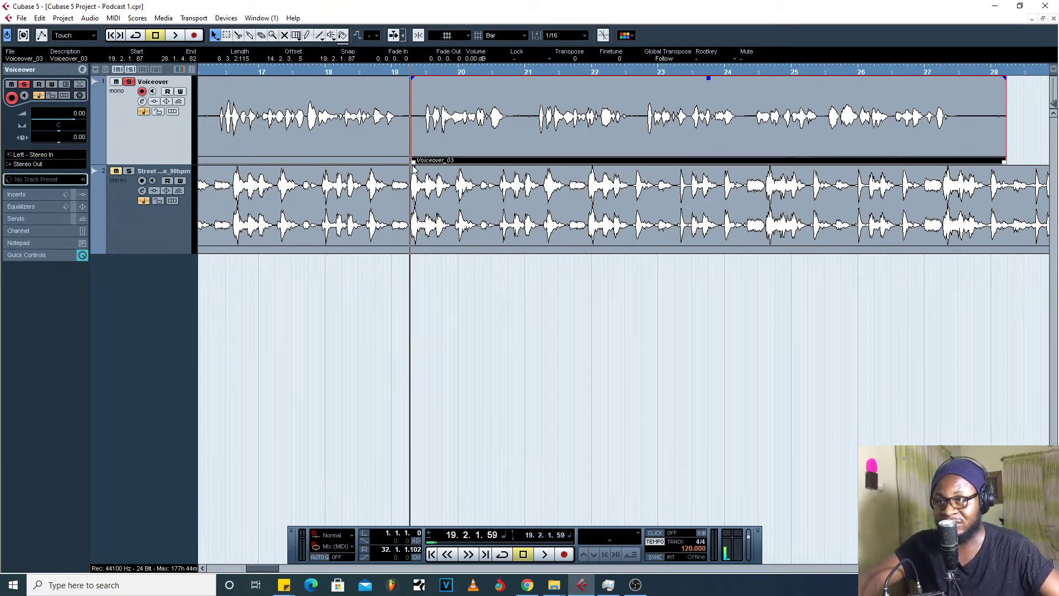
drag(412, 164, 535, 160)
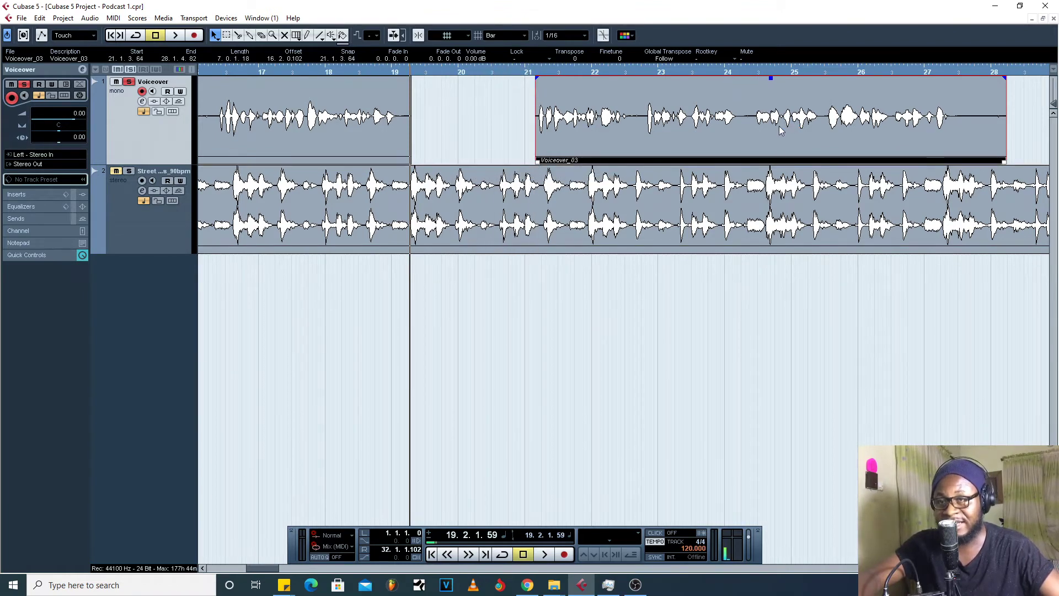
drag(790, 113, 651, 121)
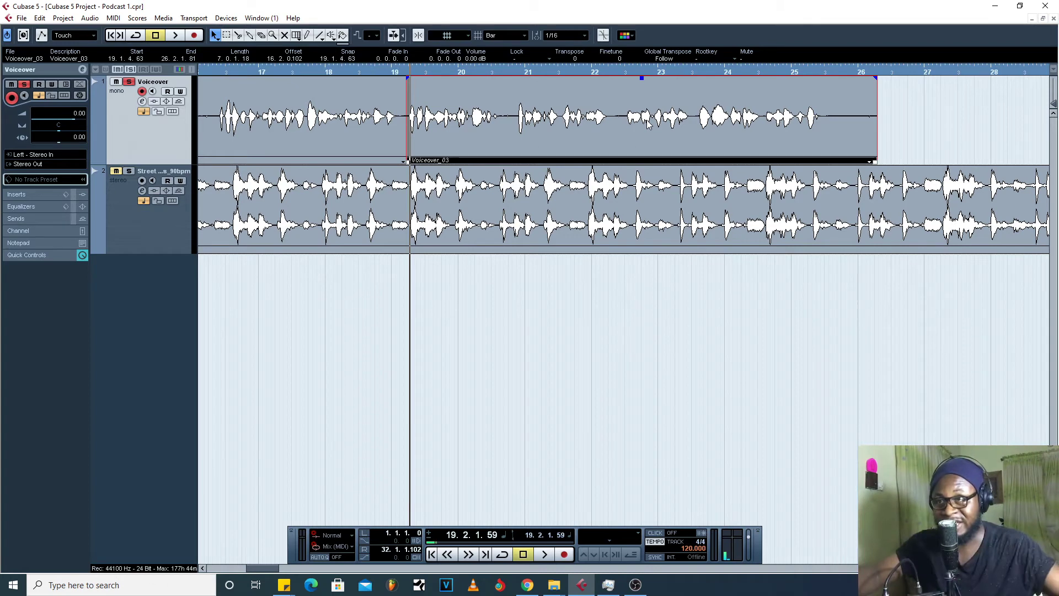
Trim the first voiceover clip's end to about 19.1.3.115 and add short fades at the join, about 0.0.0.108 out and 0.0.1.10 in
click(403, 74)
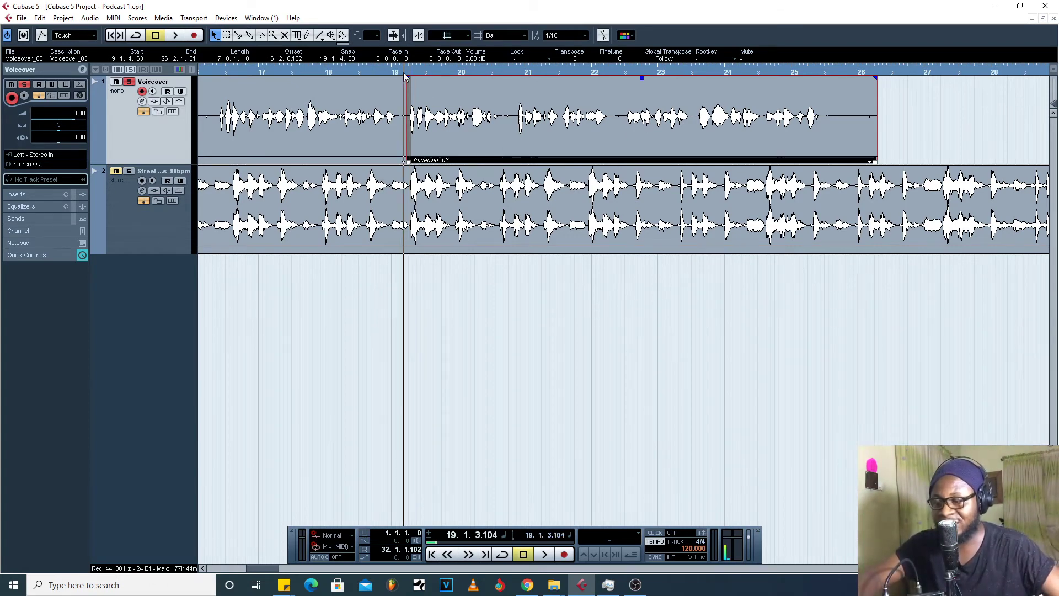
key(h)
key(h)
key(h)
key(h)
click(636, 163)
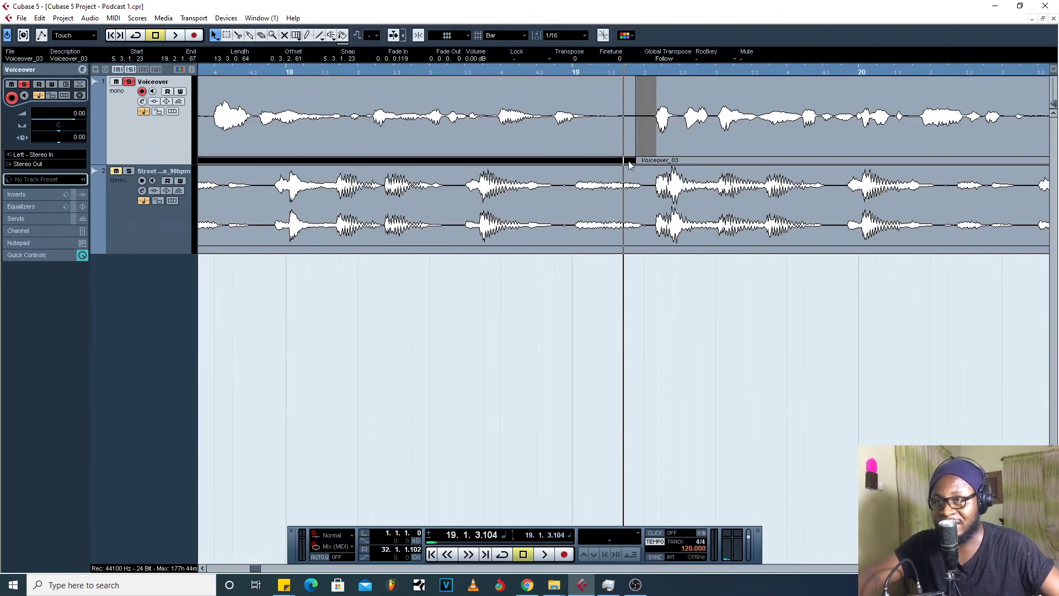
drag(635, 164, 624, 161)
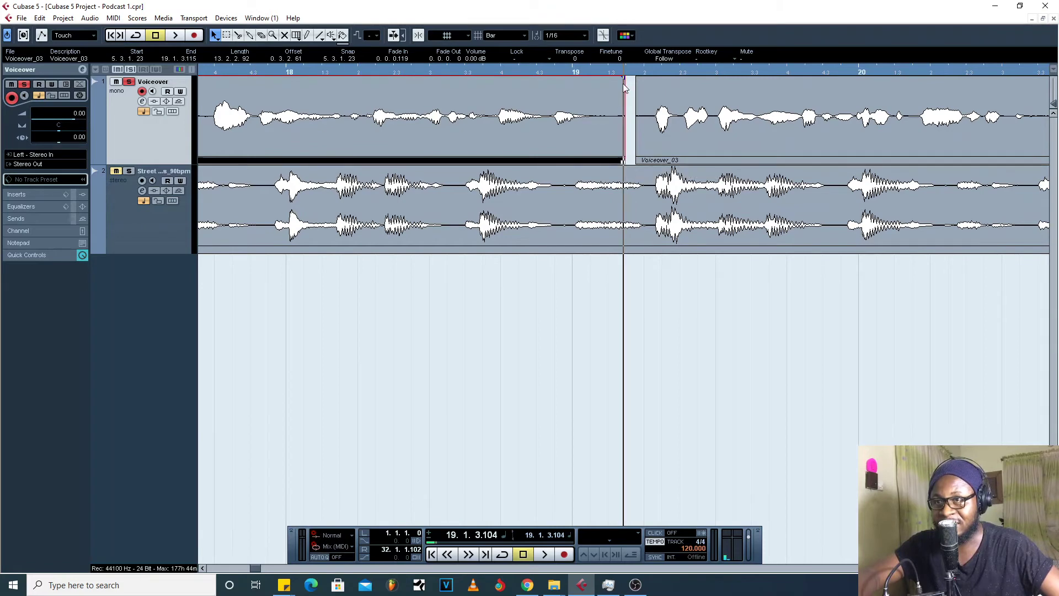
click(641, 91)
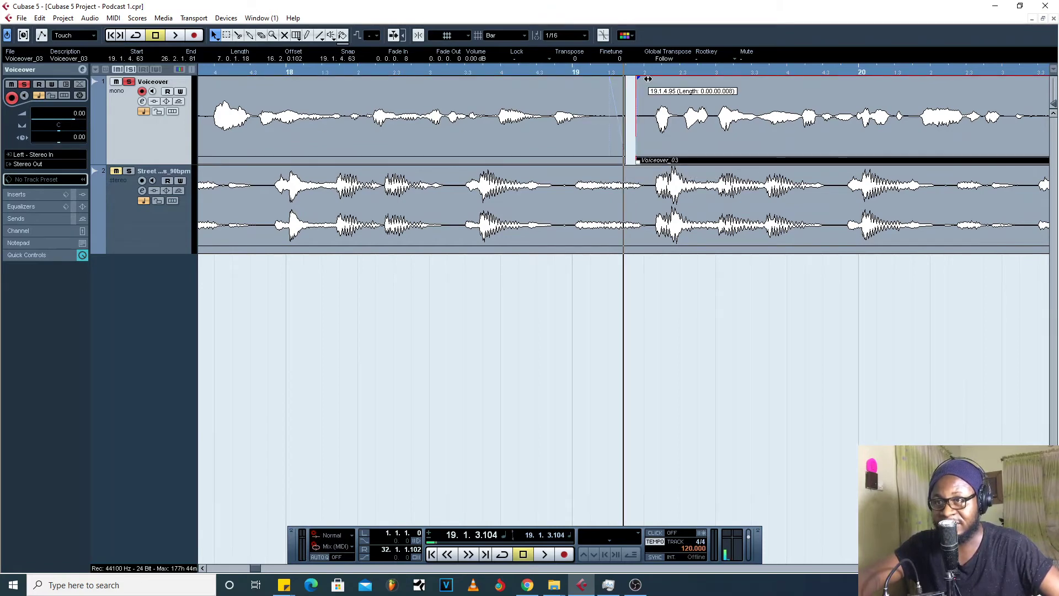
Trim the silence off the end of the second voiceover clip to about 25.3.1.57 and add a fade-out of about 0.0.1.101
key(g)
key(g)
key(g)
key(g)
key(g)
key(g)
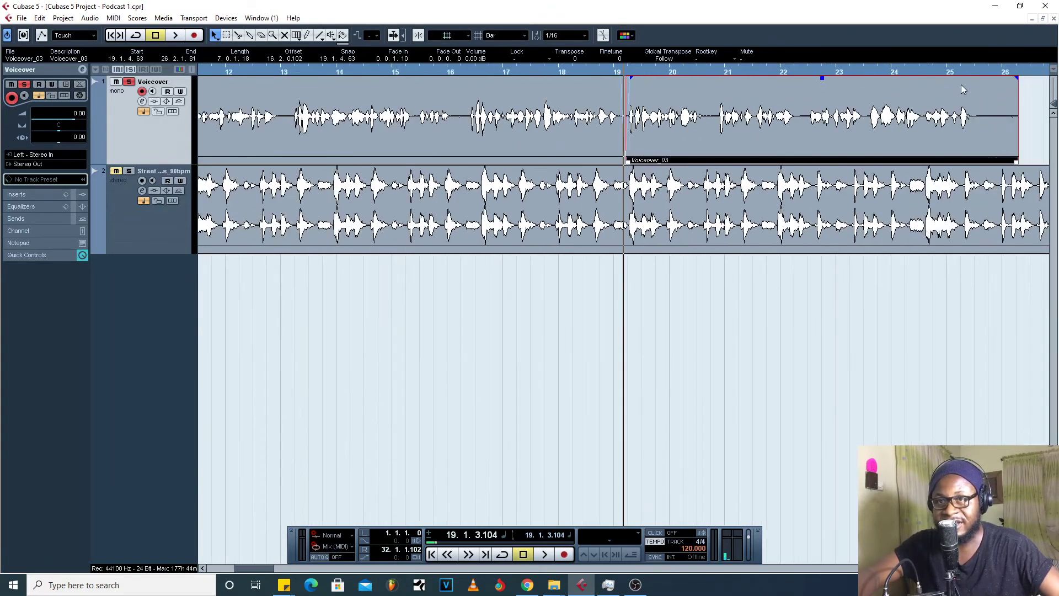
click(852, 67)
key(h)
key(h)
key(h)
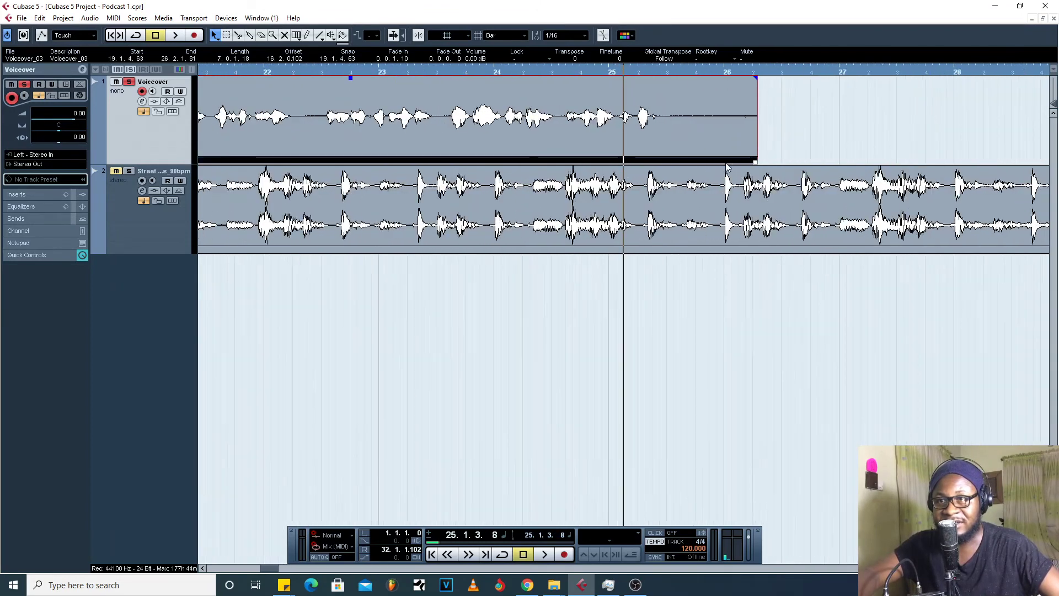
drag(757, 161, 669, 160)
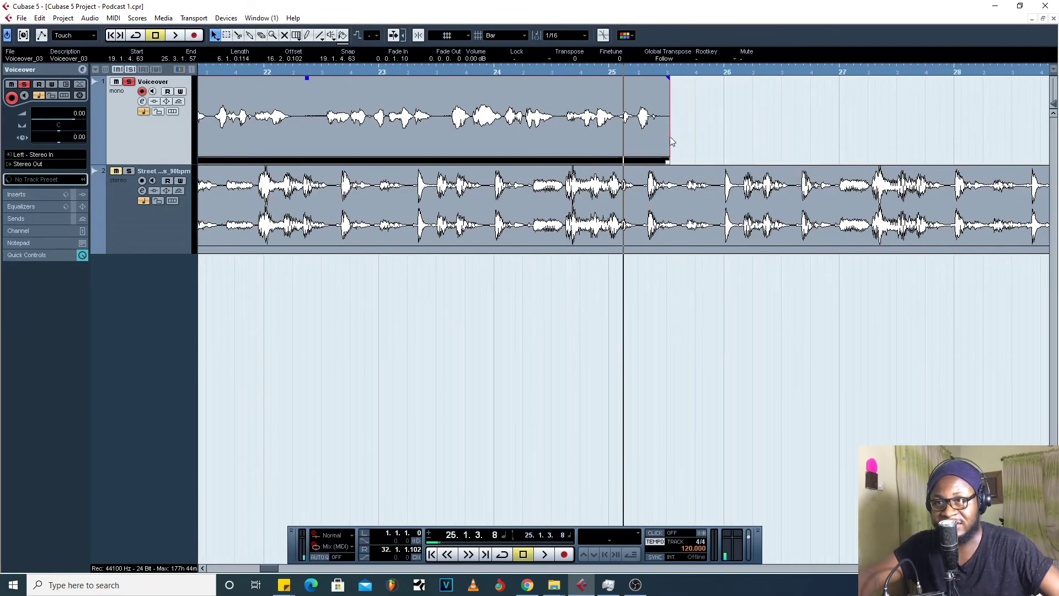
drag(668, 79, 656, 78)
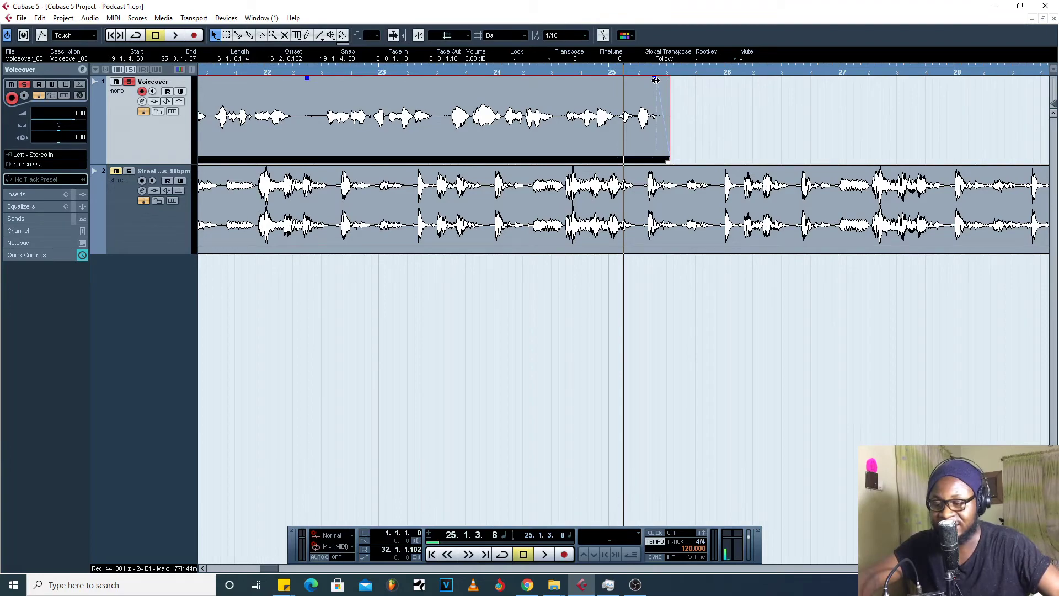
Deselect the clip, unsolo the Voiceover track and play the voice together with the music from bar 1
key(g)
key(g)
key(g)
key(g)
key(g)
key(g)
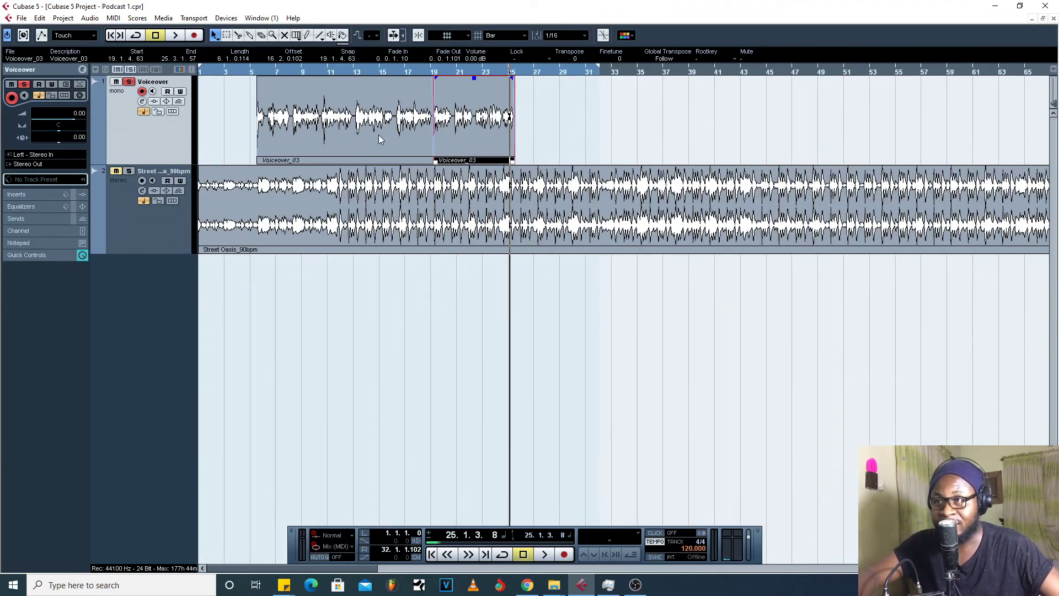
click(552, 114)
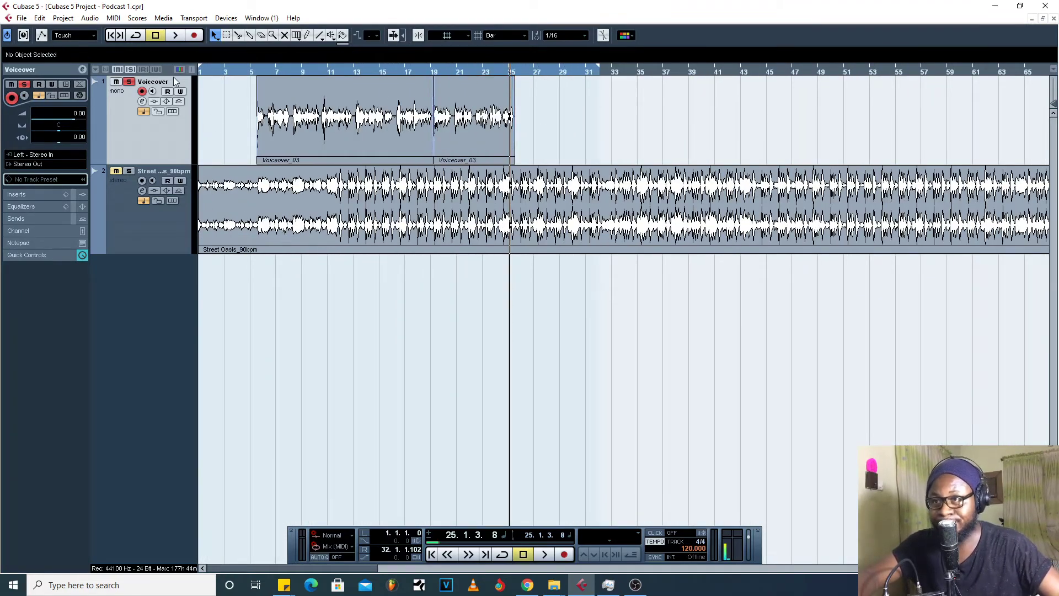
click(129, 83)
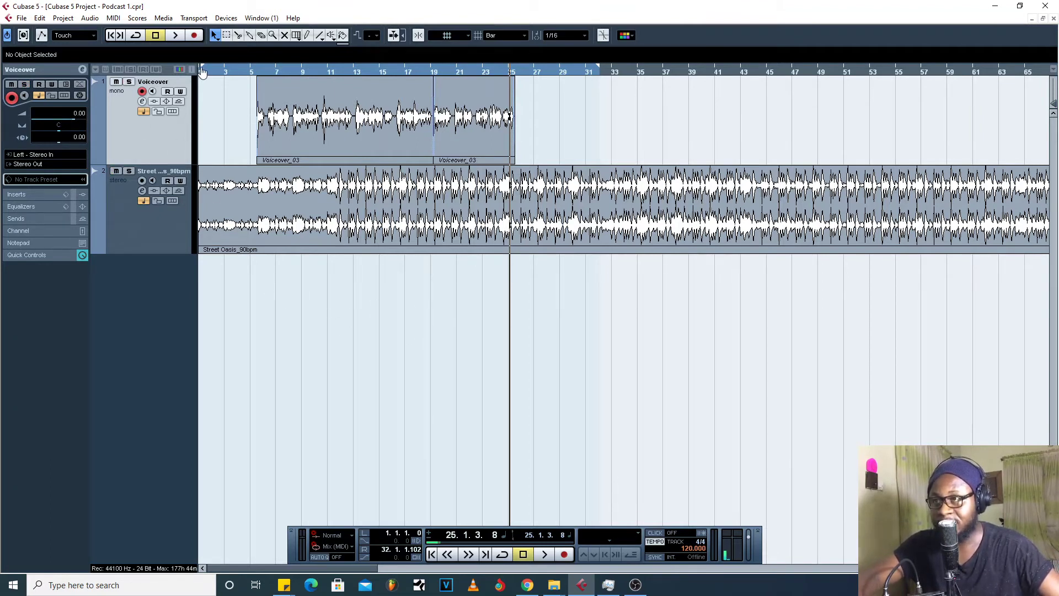
click(200, 71)
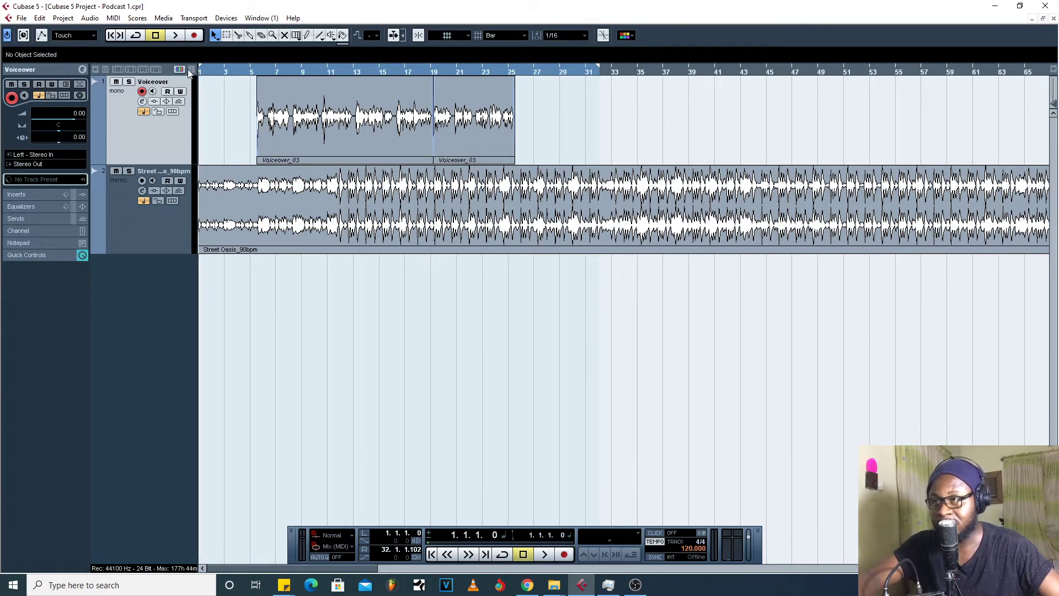
key(space)
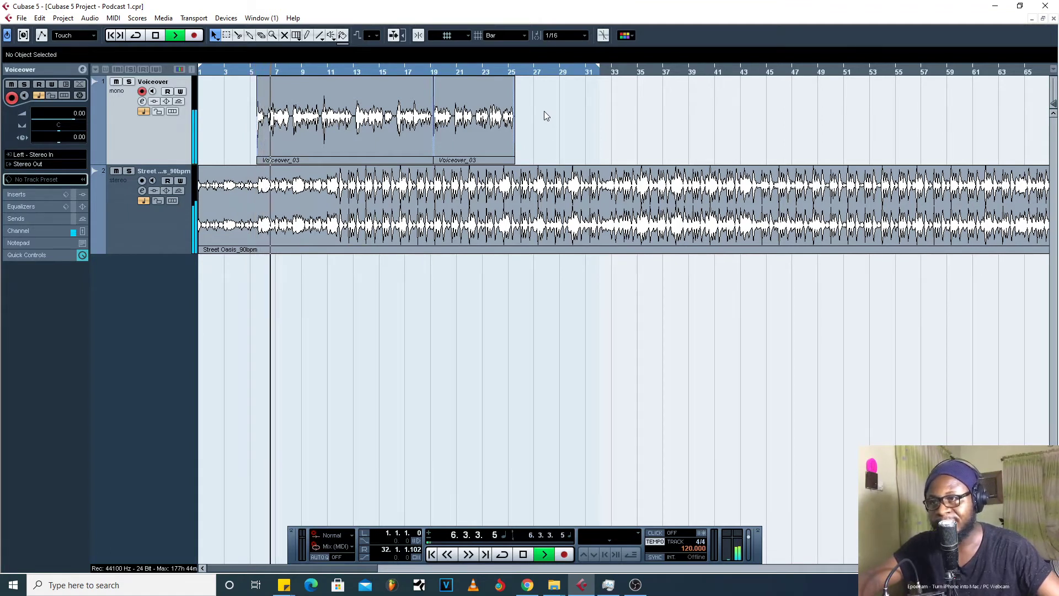
key(space)
Move both voiceover clips earlier together so the voice starts at about 3.2.3.117, and deselect them
drag(554, 118, 301, 162)
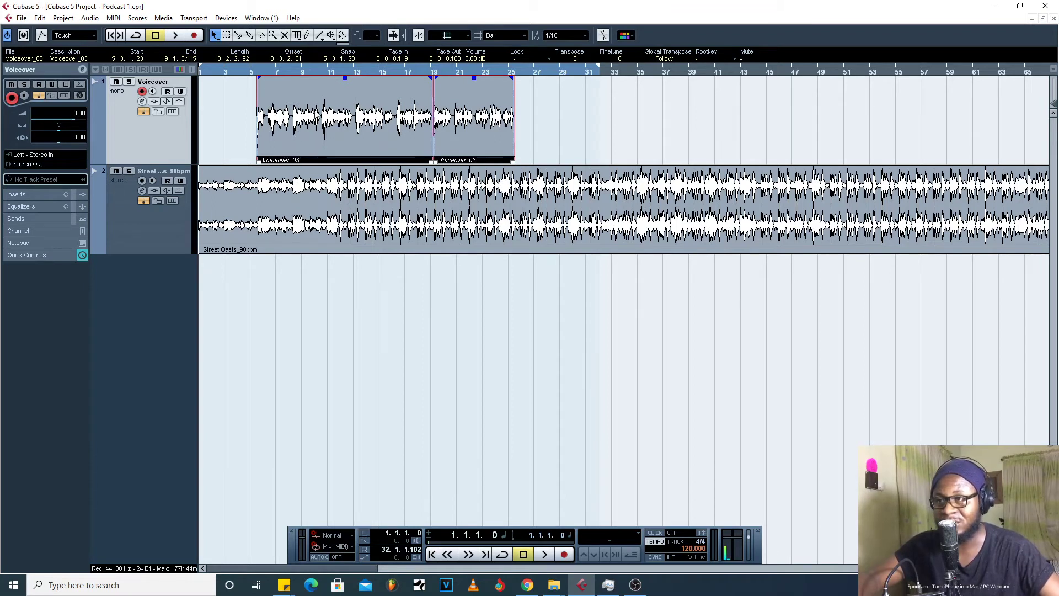
drag(356, 118, 347, 122)
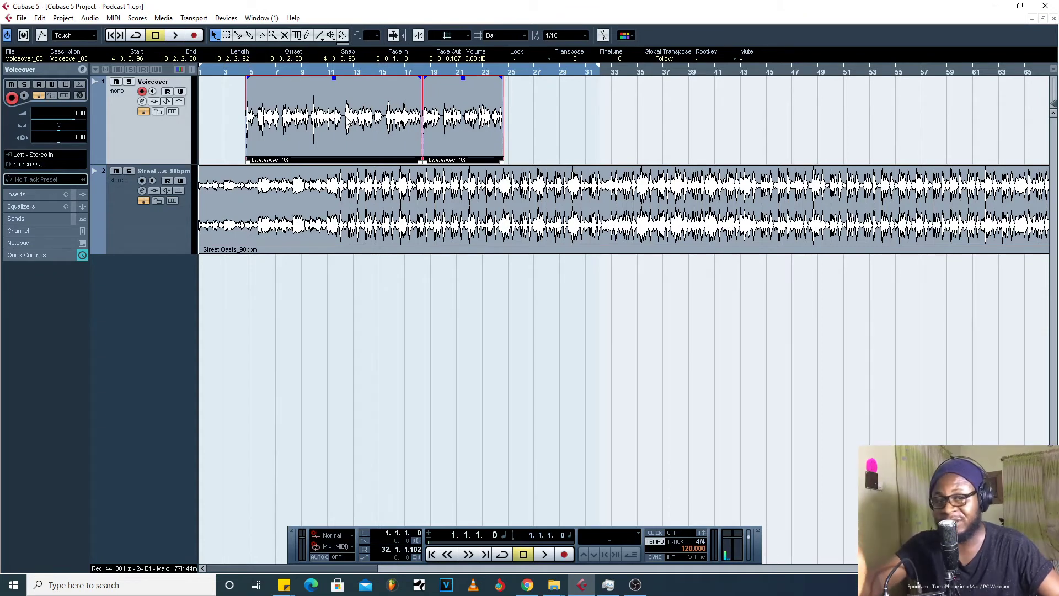
drag(329, 118, 314, 120)
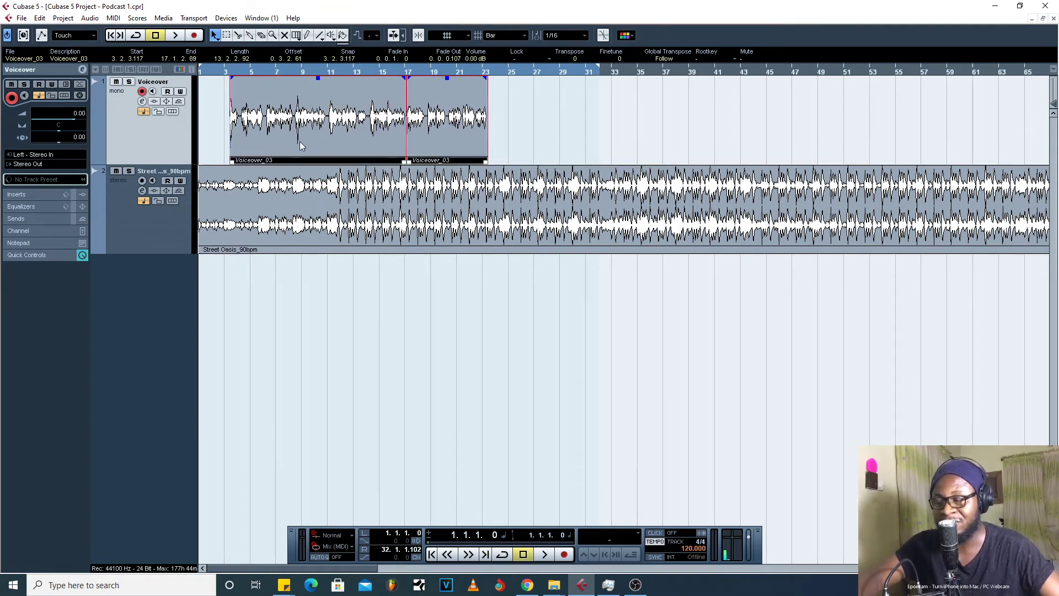
click(557, 122)
Show the volume automation lane of the Street Oasis_90bpm track and enable automation writing on it
key(g)
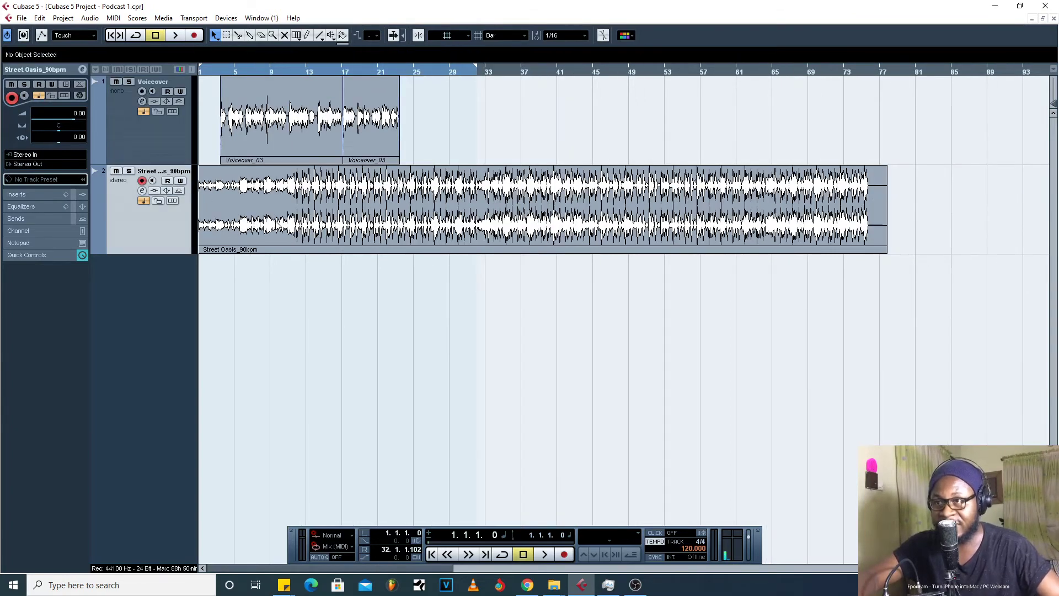
key(h)
key(h)
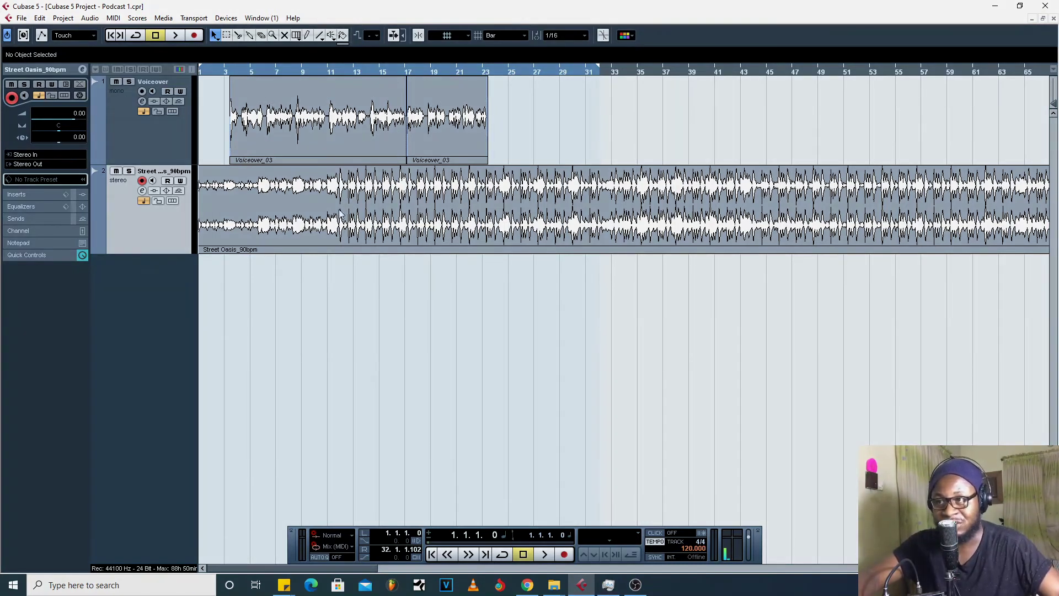
click(408, 207)
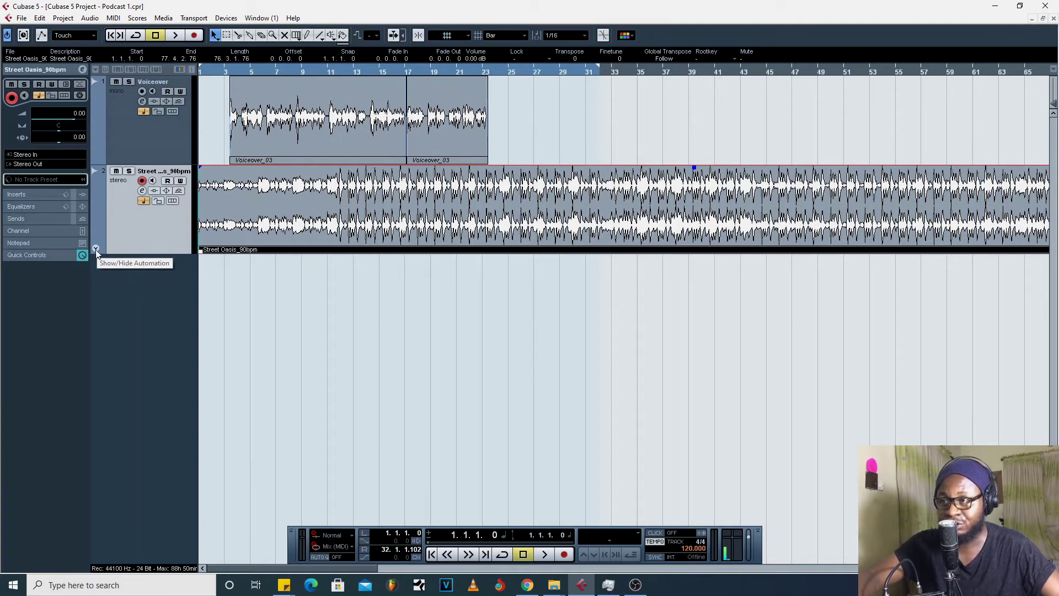
click(96, 250)
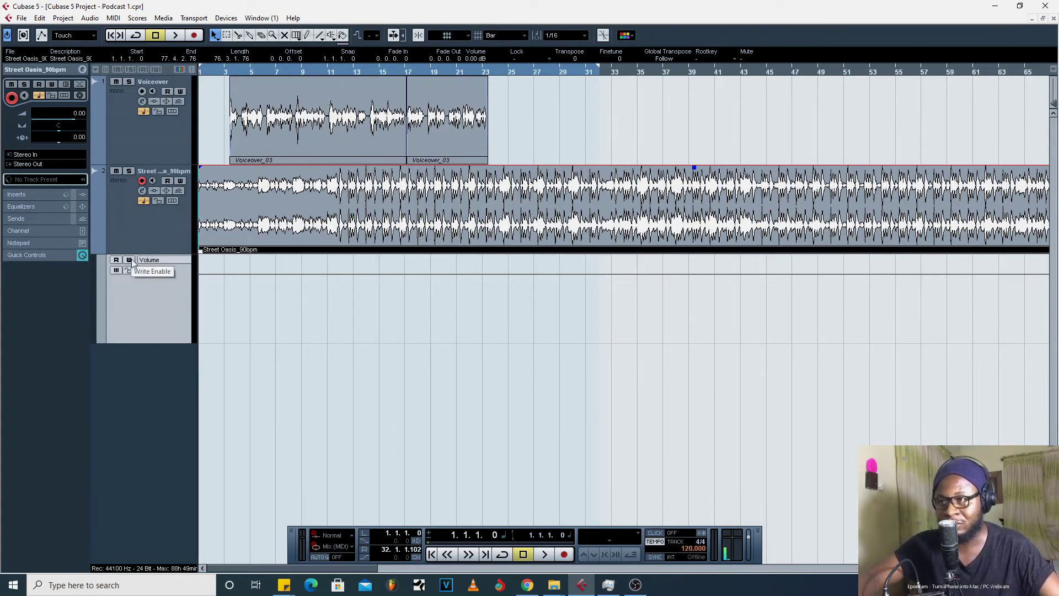
click(129, 261)
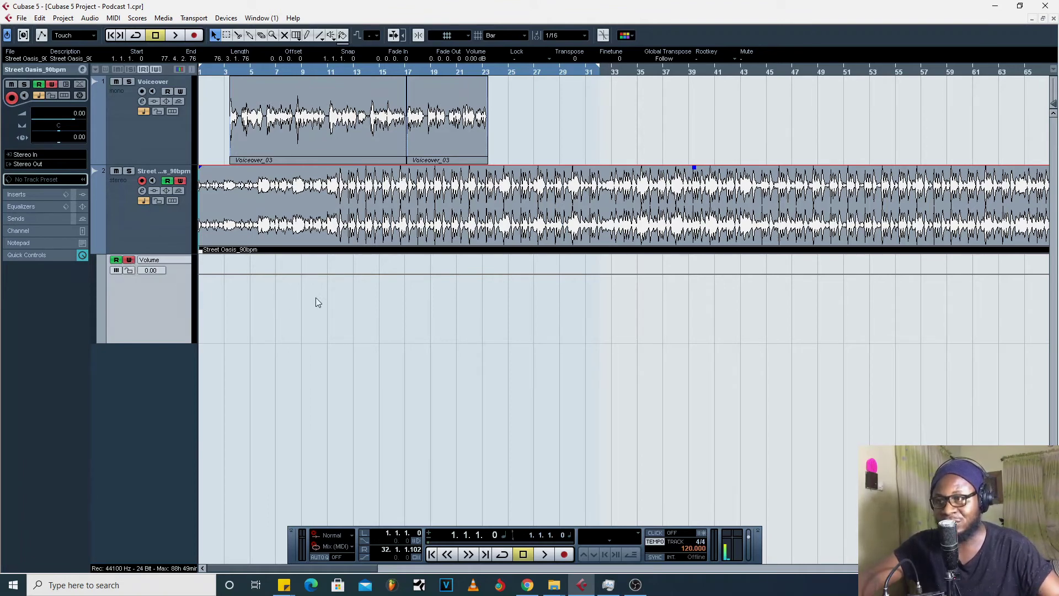
Add two volume automation points on the music where the voiceover begins, near 3.2.3, and lower the second to about -18.87 dB
drag(229, 71, 415, 285)
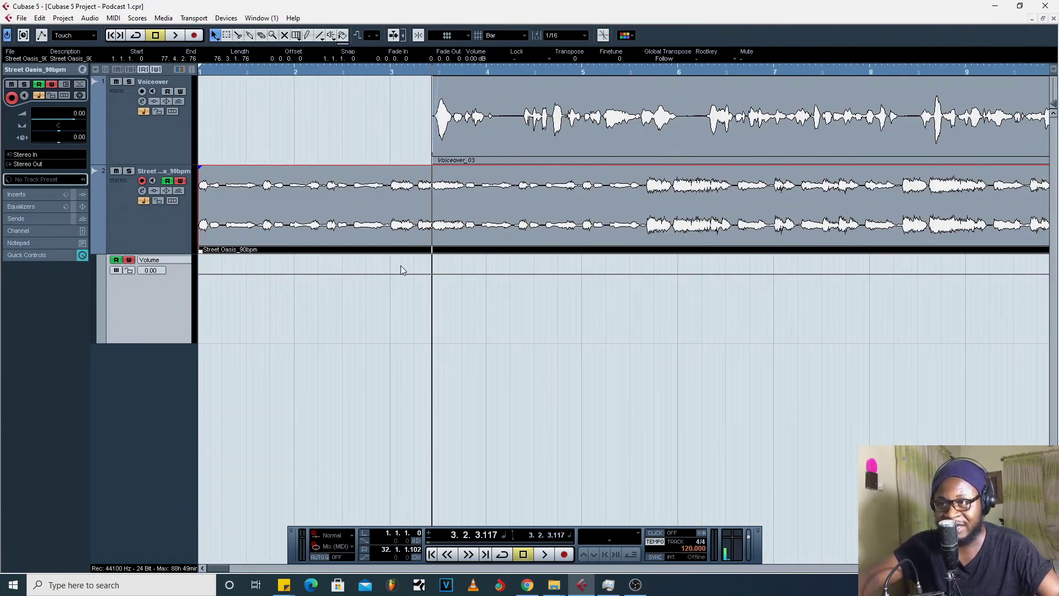
click(428, 274)
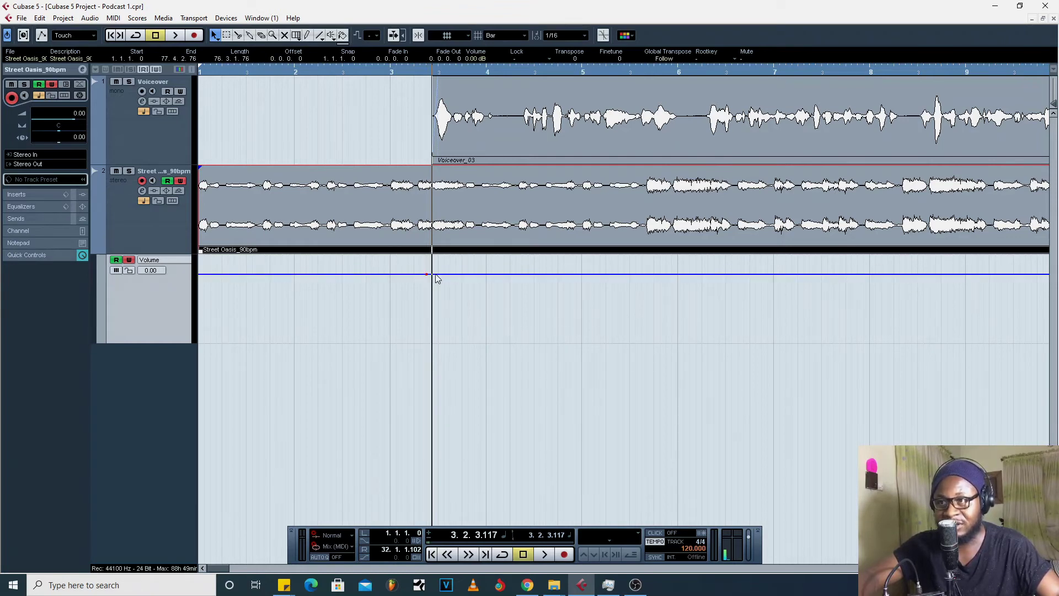
click(436, 275)
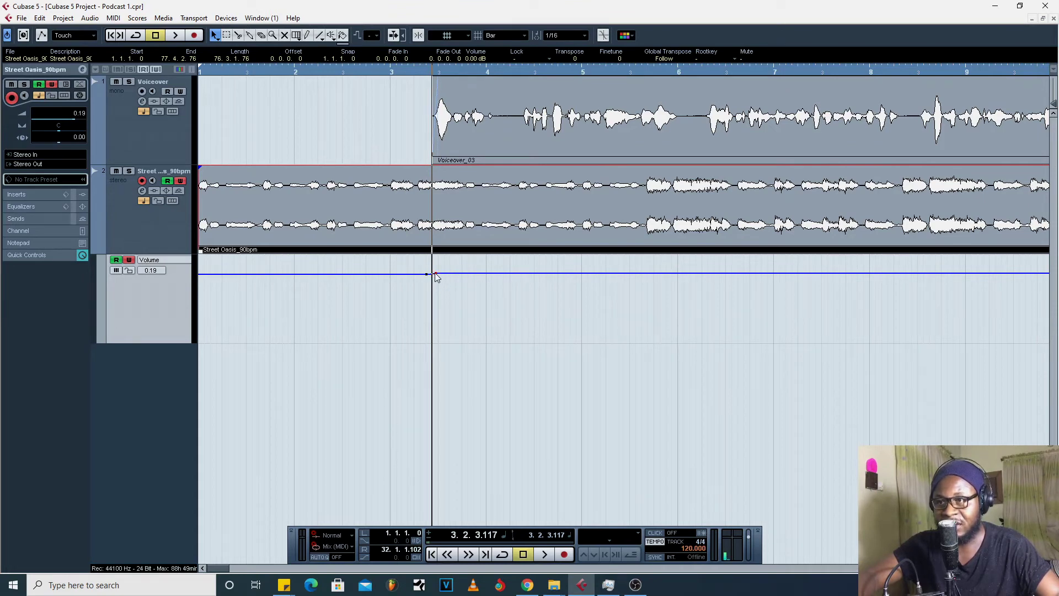
drag(436, 276, 435, 324)
Play the mix from about 2.4.1 to check the music's volume drop at the start of the voice
click(372, 67)
key(space)
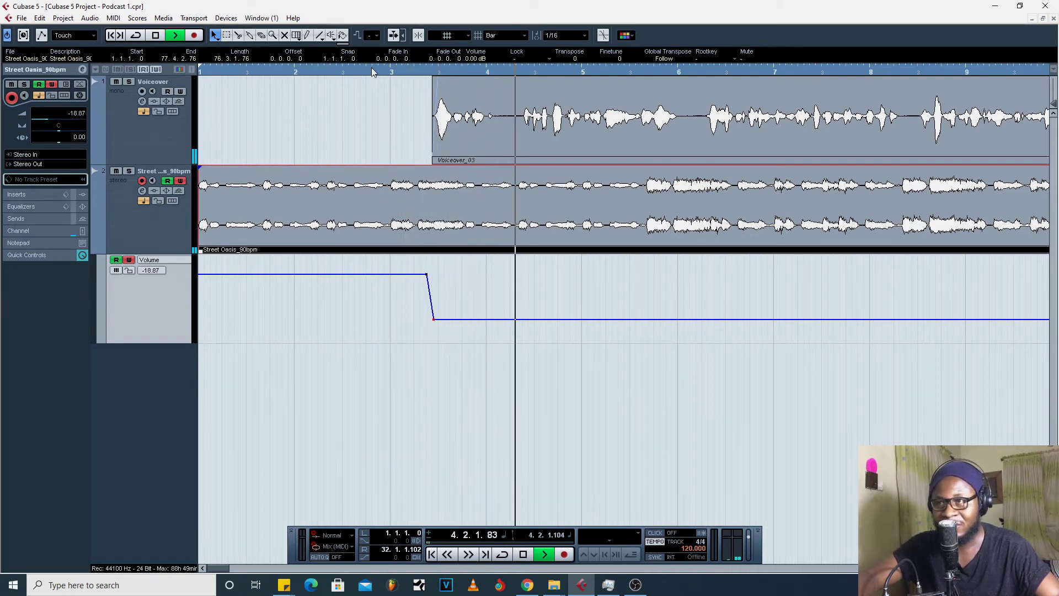
key(space)
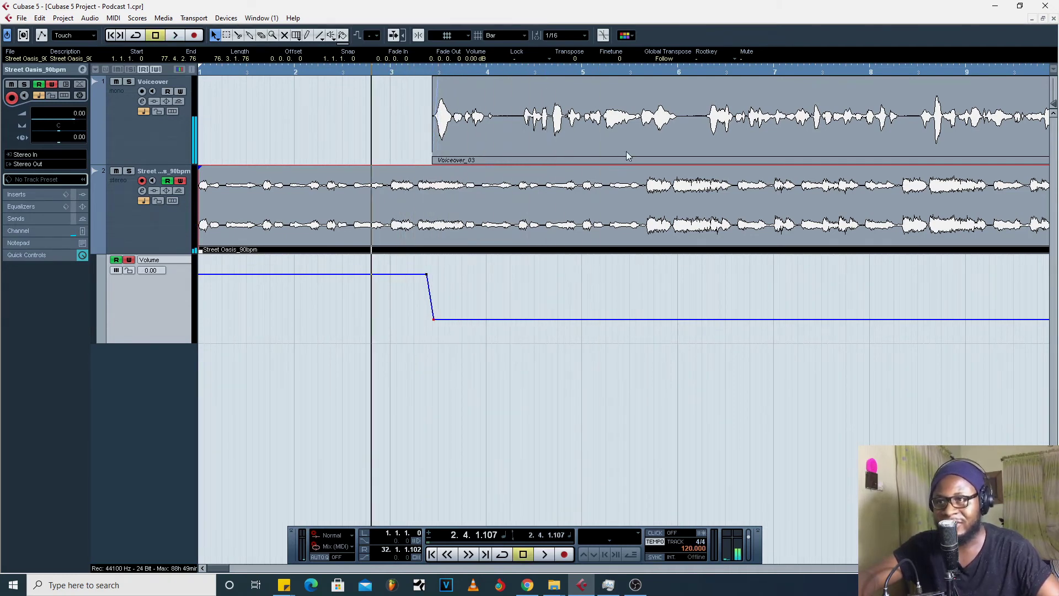
Add two volume automation points on the music where the voiceover ends, near 23.2.3, and raise the second to about 2.14 dB
key(g)
key(g)
key(g)
key(g)
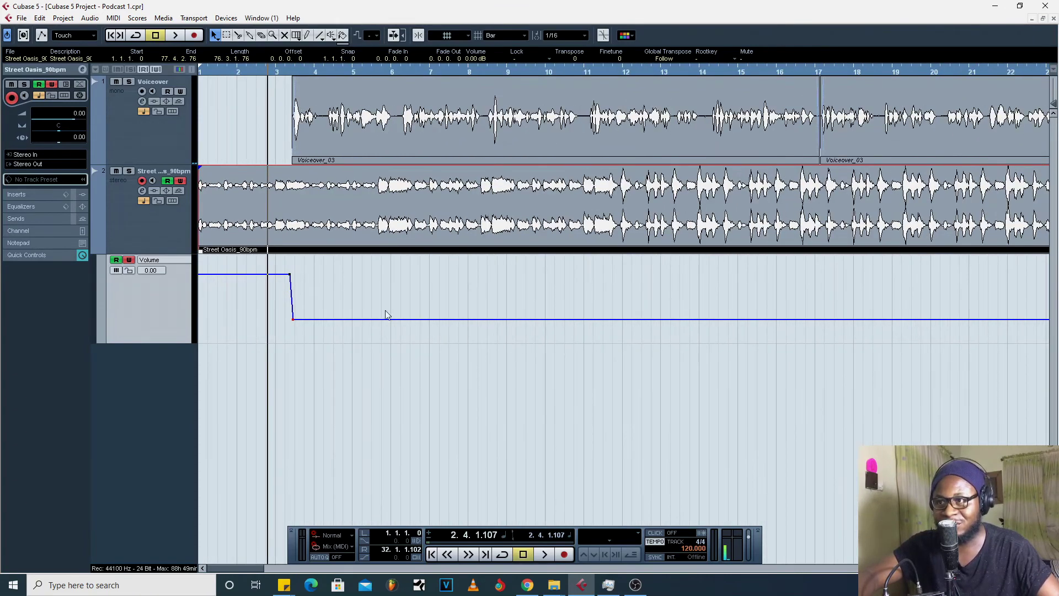
key(g)
key(g)
key(g)
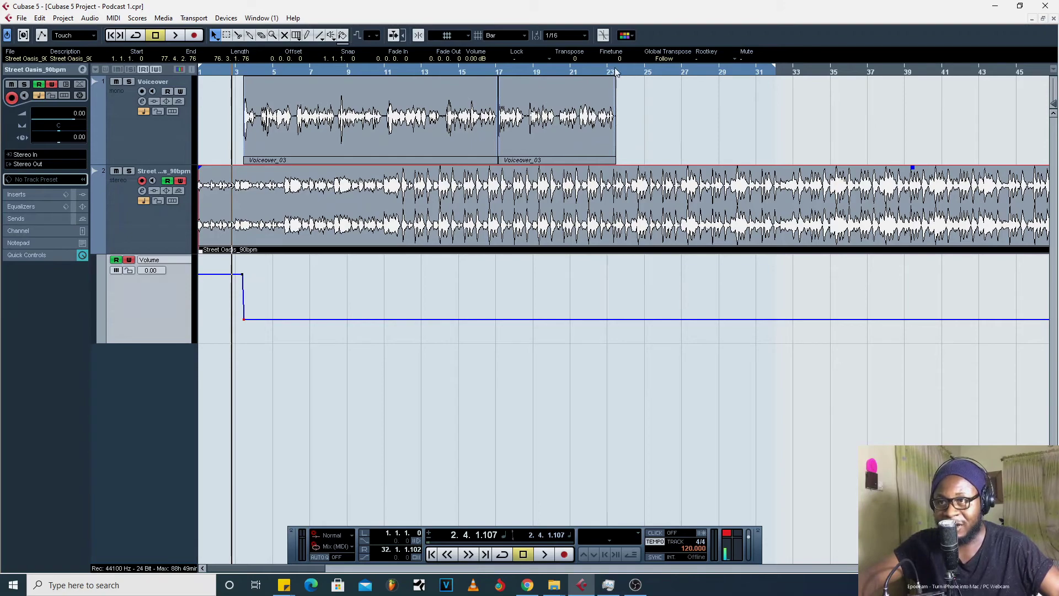
drag(615, 71, 630, 370)
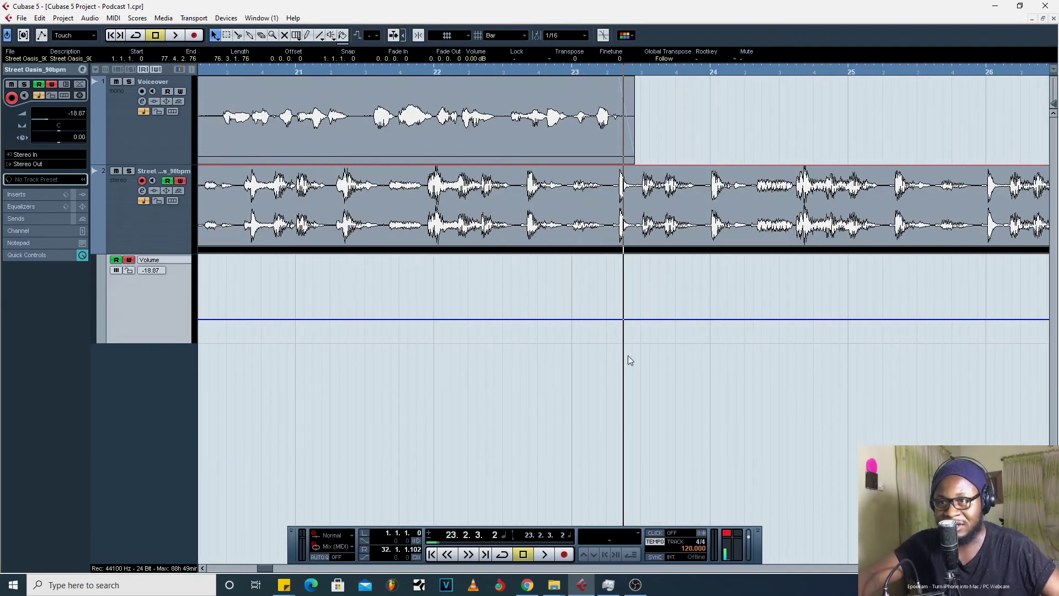
click(622, 319)
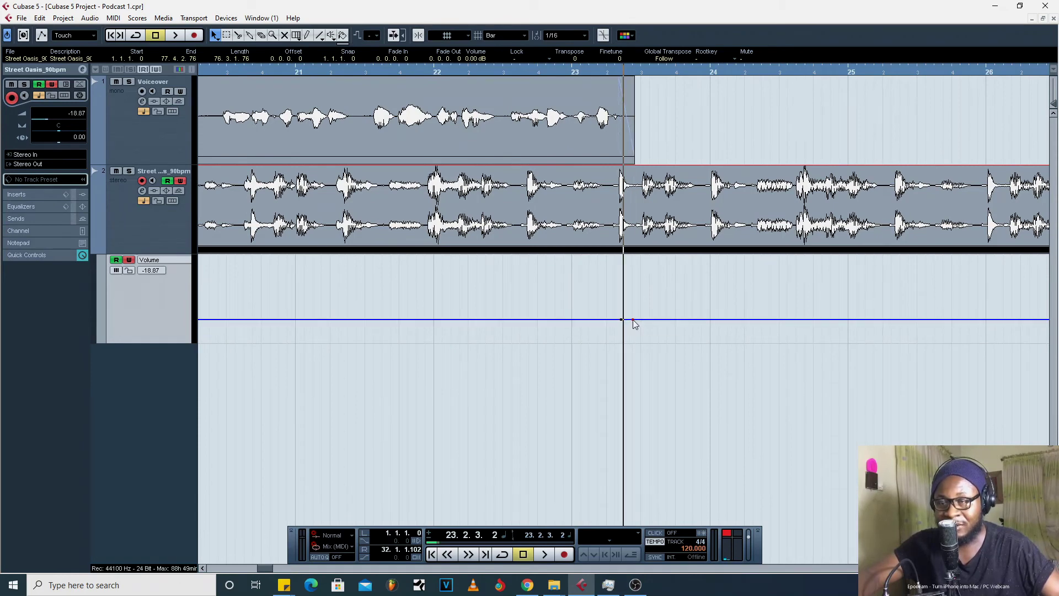
drag(633, 320, 629, 270)
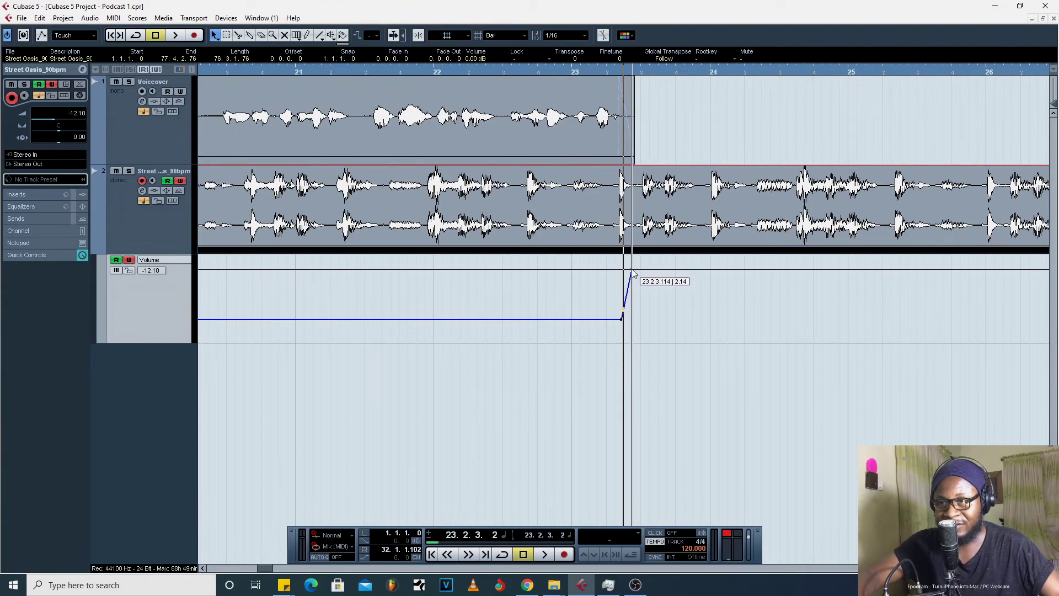
Fine-tune the position of the raised volume point at the end of the voiceover
key(g)
key(g)
key(g)
key(g)
key(g)
key(g)
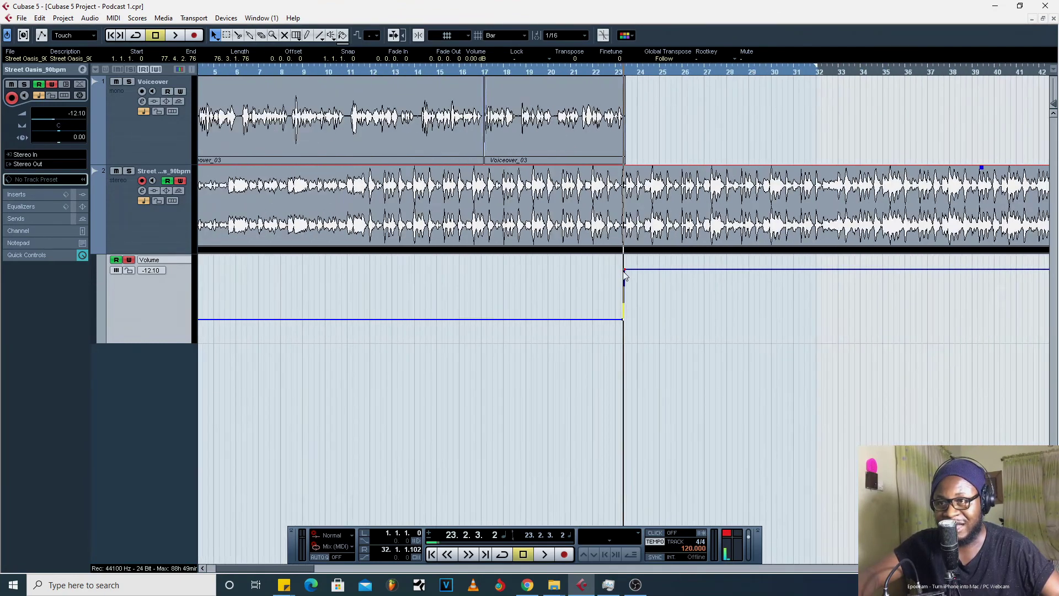
key(h)
key(h)
key(h)
key(h)
key(h)
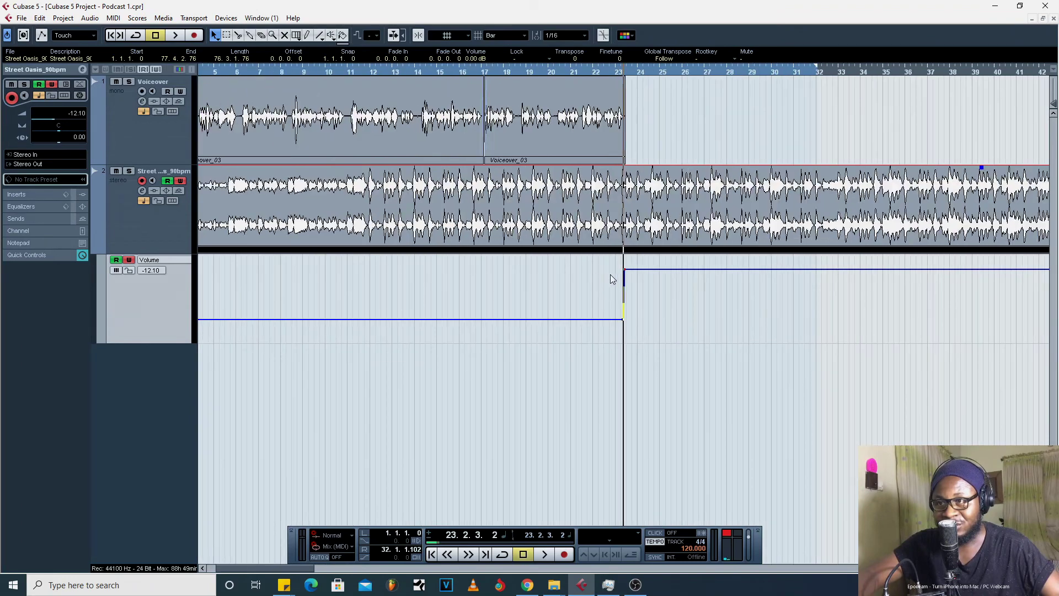
drag(631, 274, 633, 273)
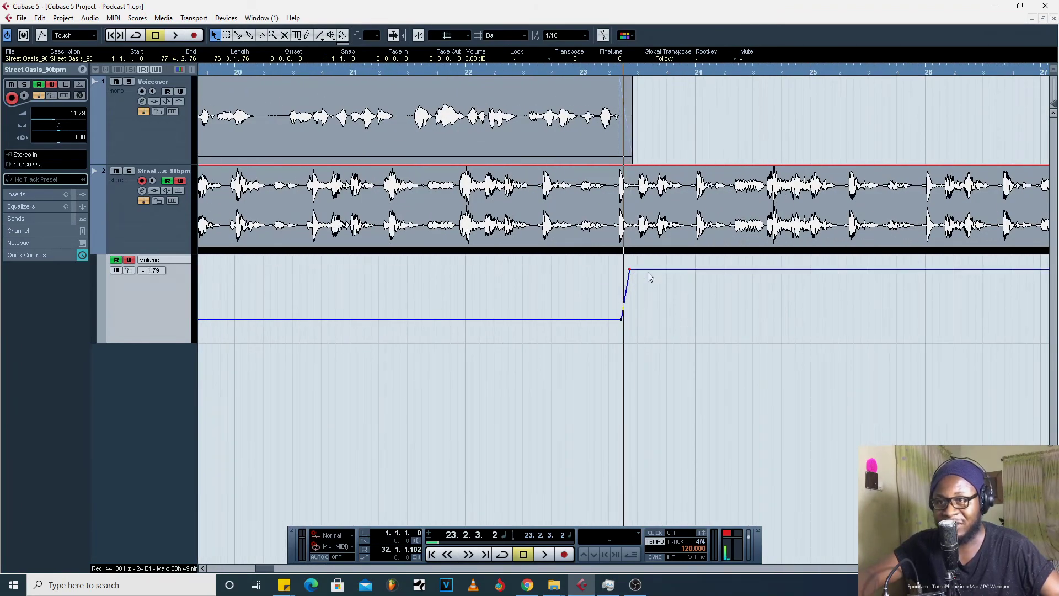
Add two volume points on the music in bar 24 and pull the second down to silence at about 24.3.4 for a fade-out
click(724, 270)
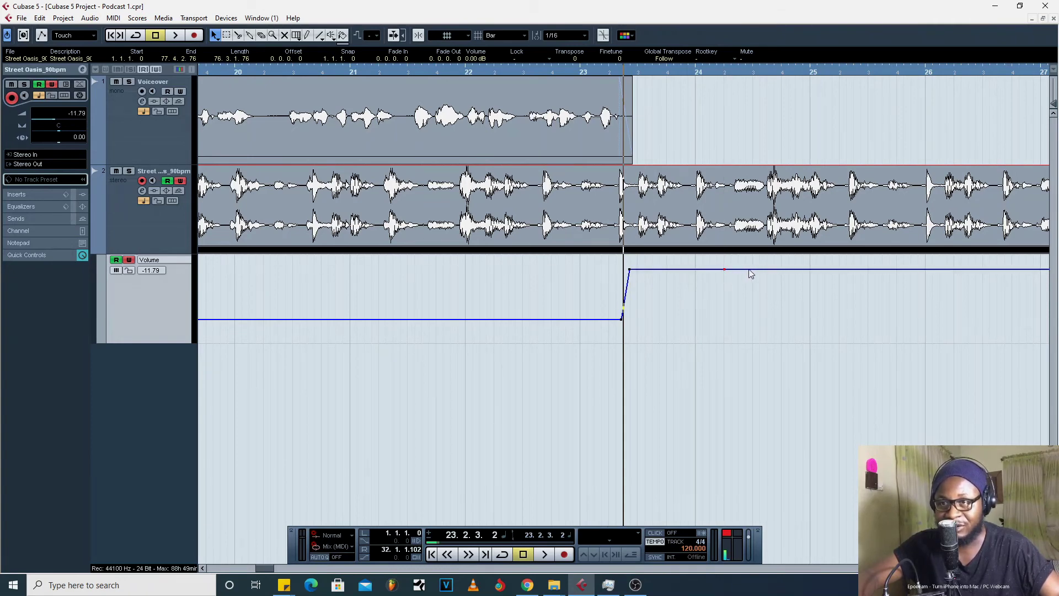
drag(747, 275, 779, 375)
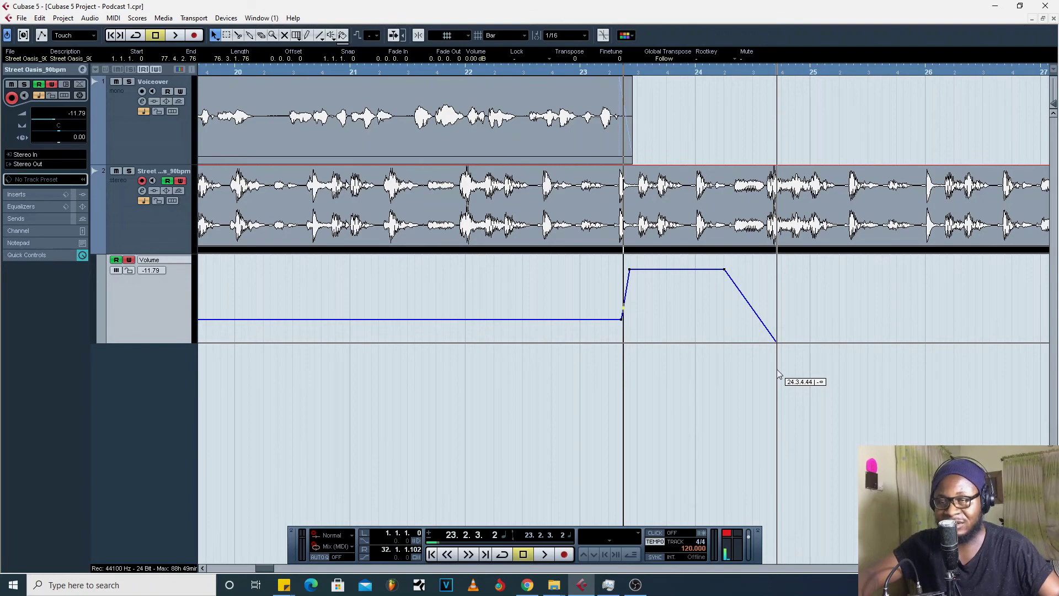
drag(777, 370, 778, 369)
Move the fade-out's start to about 25.1.2 and its end to about 26.2.4, and play the ending to check it
key(g)
key(g)
key(g)
key(g)
key(g)
key(g)
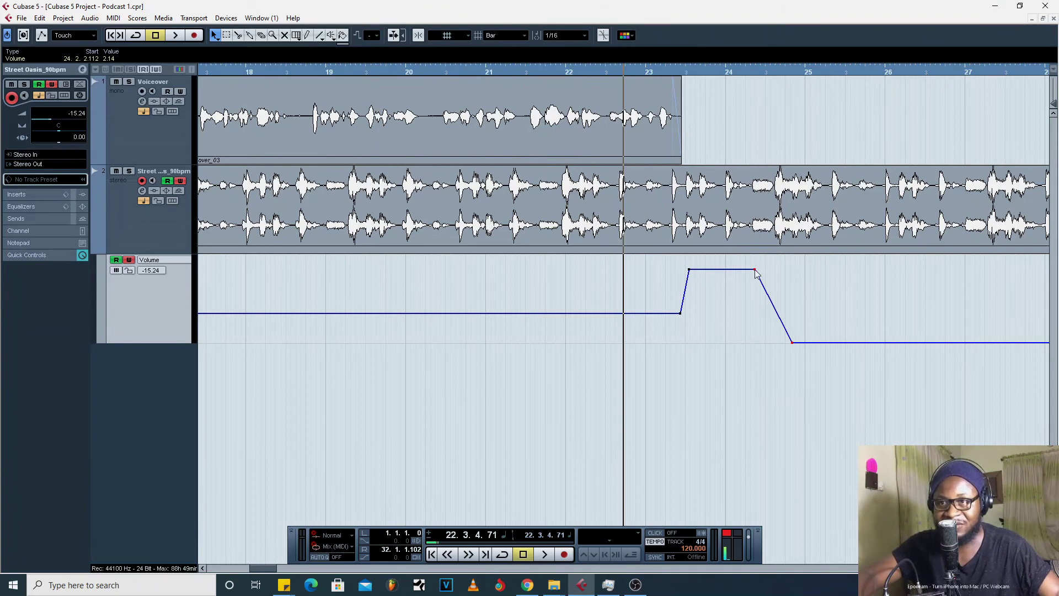
drag(755, 269, 813, 271)
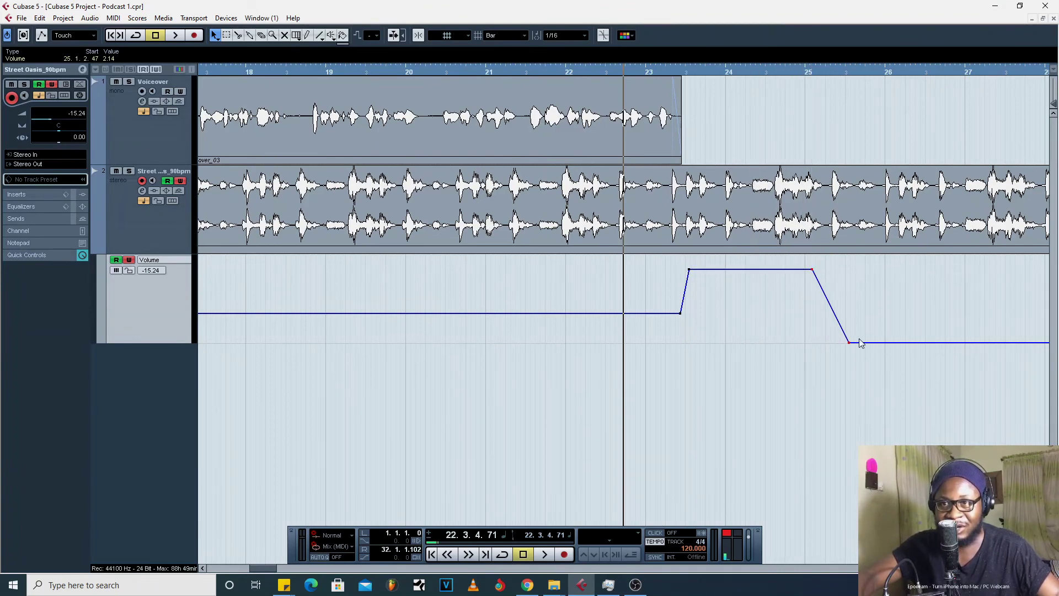
click(867, 322)
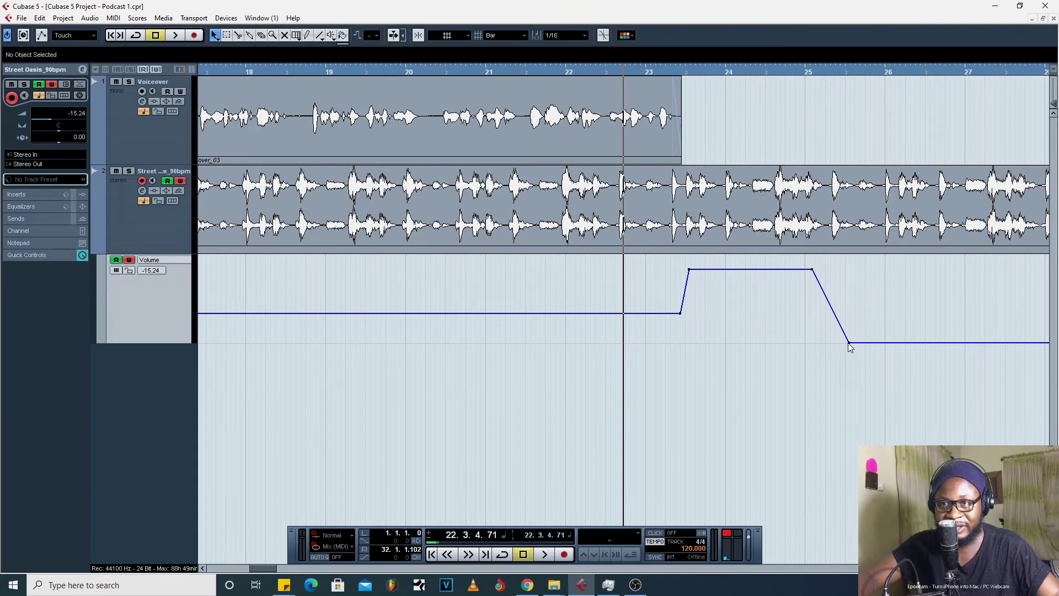
drag(847, 345, 919, 349)
key(space)
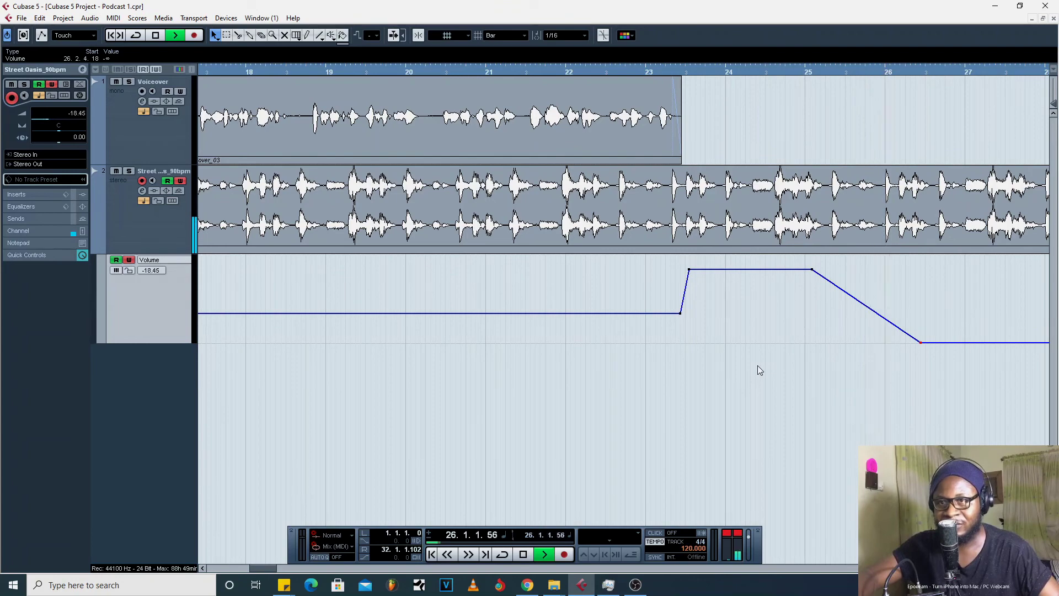
key(space)
Shorten the Street Oasis_90bpm clip from its end to just before bar 28, a little beyond the fade-out
key(g)
key(g)
key(g)
key(g)
key(g)
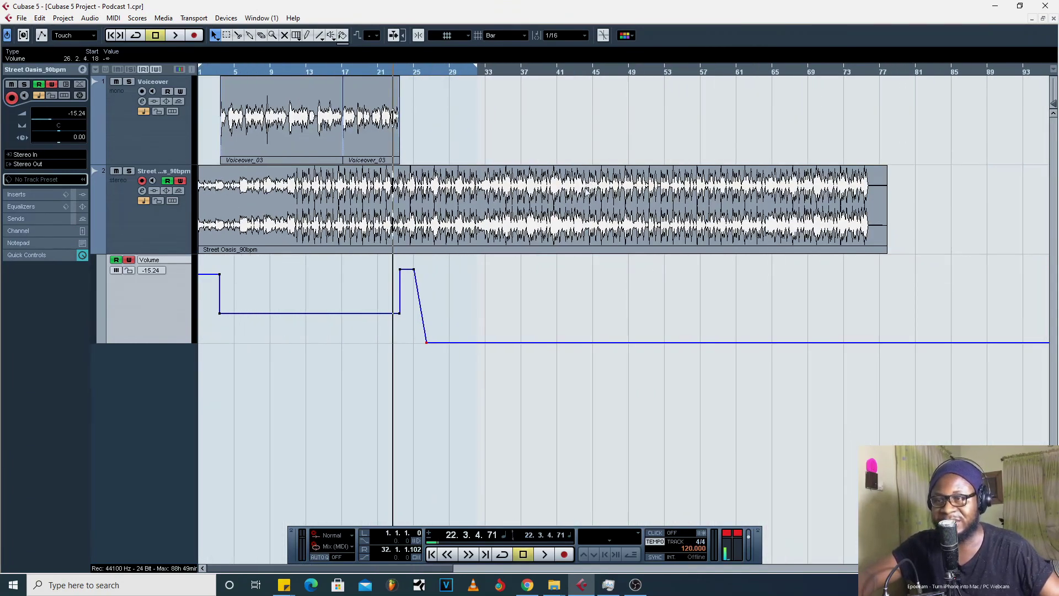
click(871, 243)
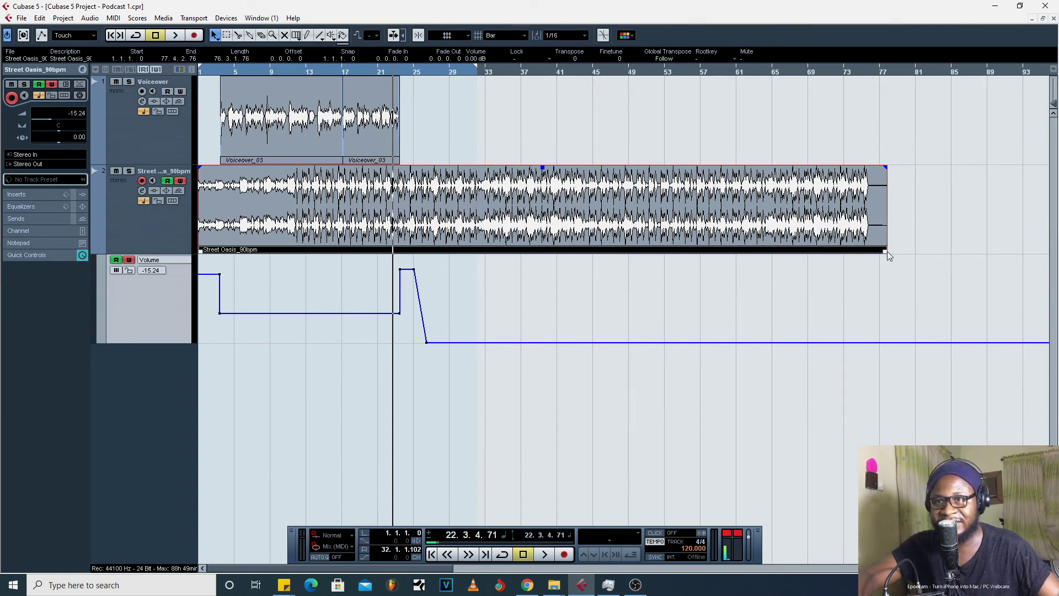
drag(885, 251, 430, 273)
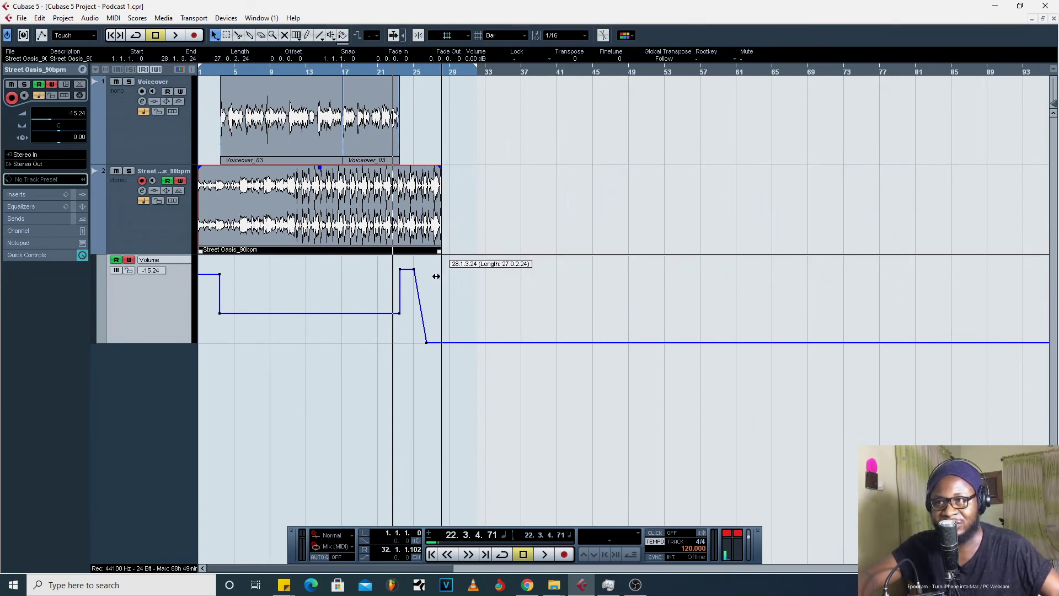
Trim the Street Oasis_90bpm clip's end to where the fade-out reaches silence, at about 26.2.4, and deselect the clip
click(421, 69)
key(h)
key(h)
key(h)
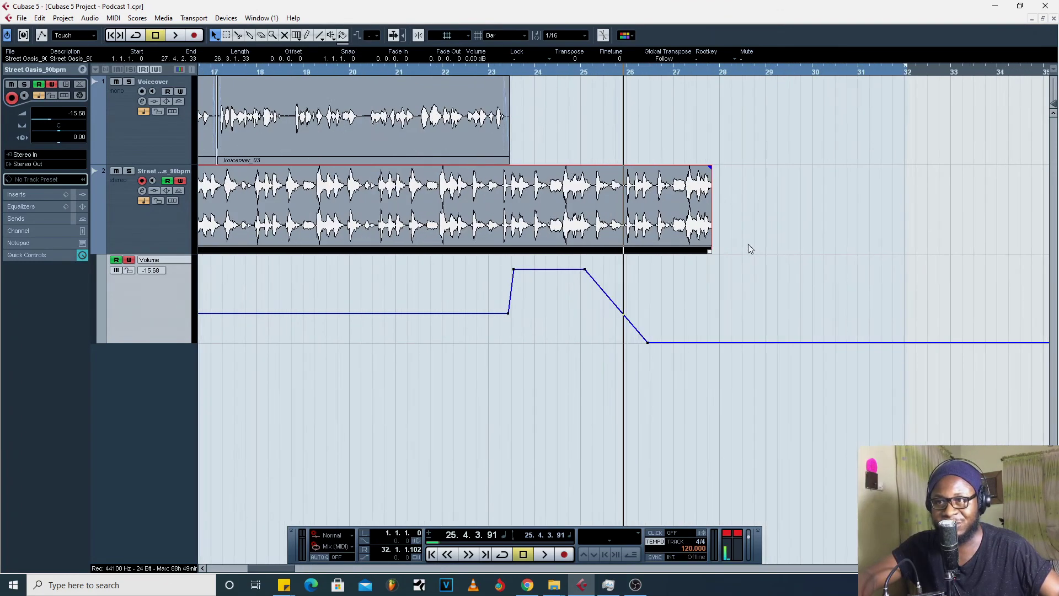
drag(751, 252, 662, 278)
key(g)
key(g)
key(g)
key(g)
key(g)
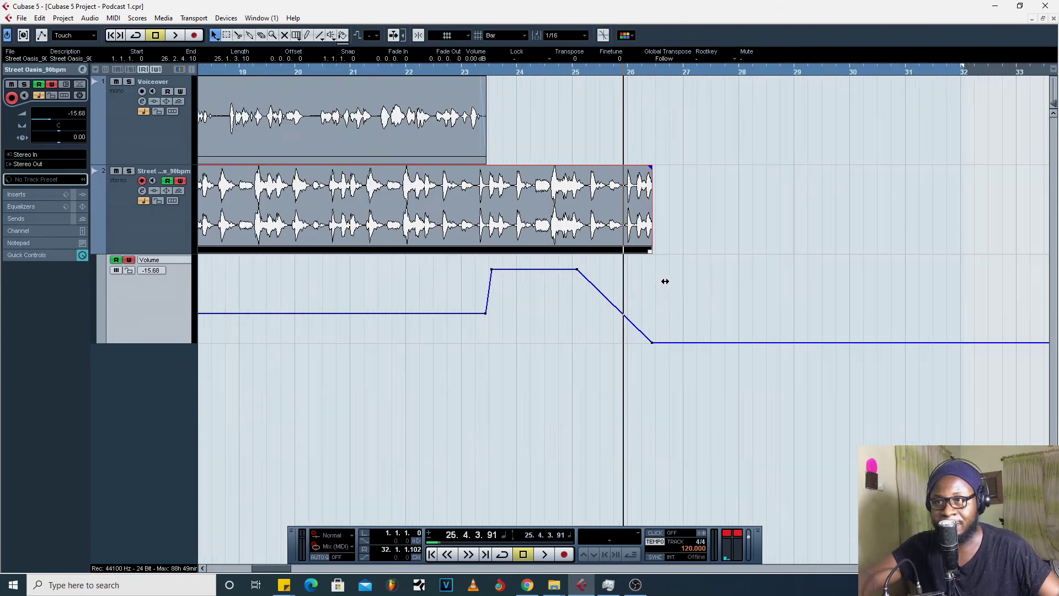
click(647, 264)
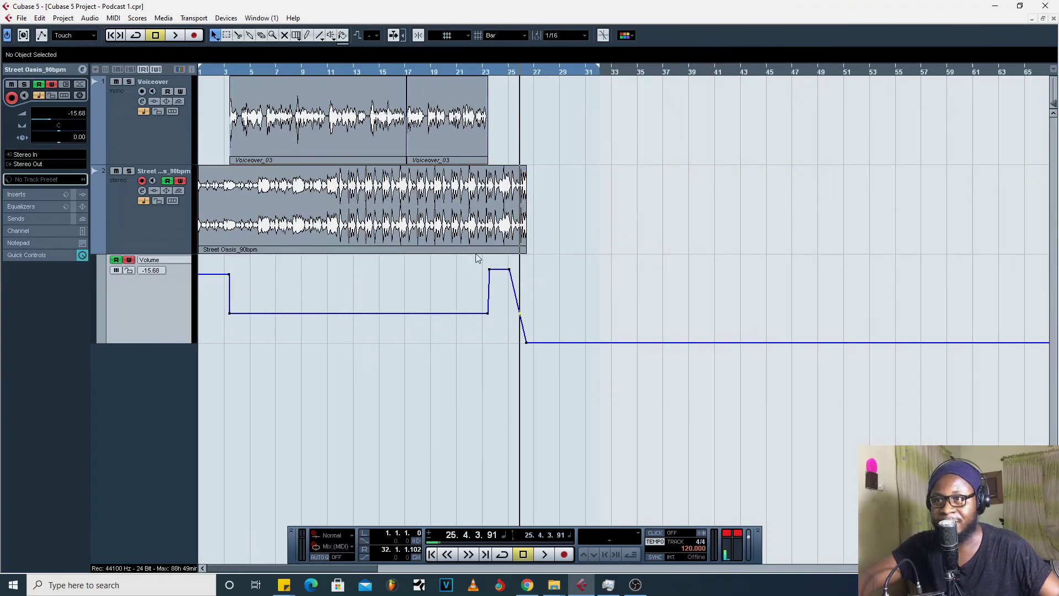
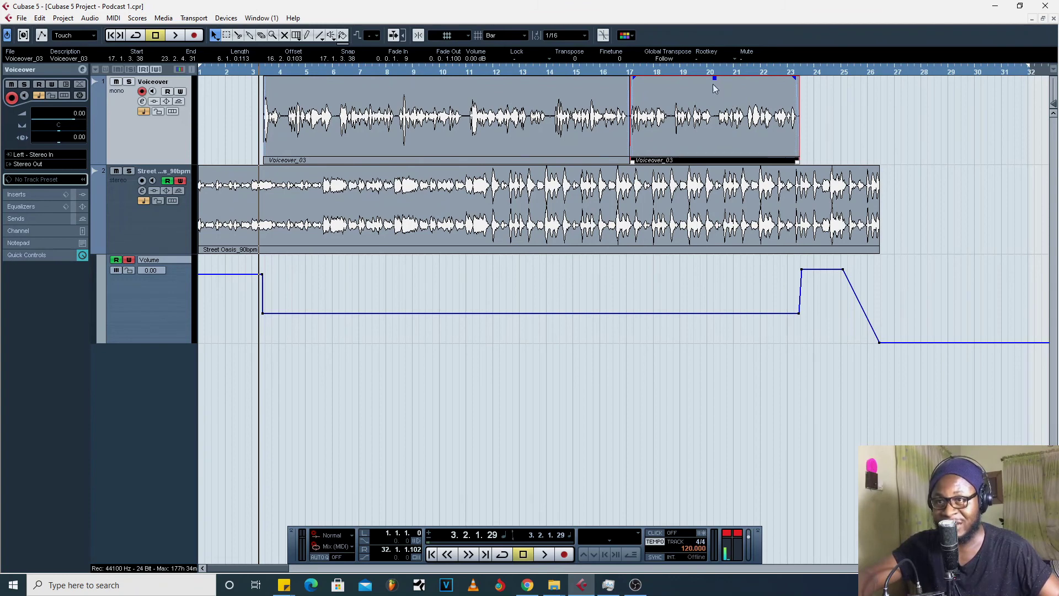
Raise the volume of the second voiceover clip slightly and deselect it
drag(714, 78, 712, 63)
key(g)
click(176, 243)
click(130, 150)
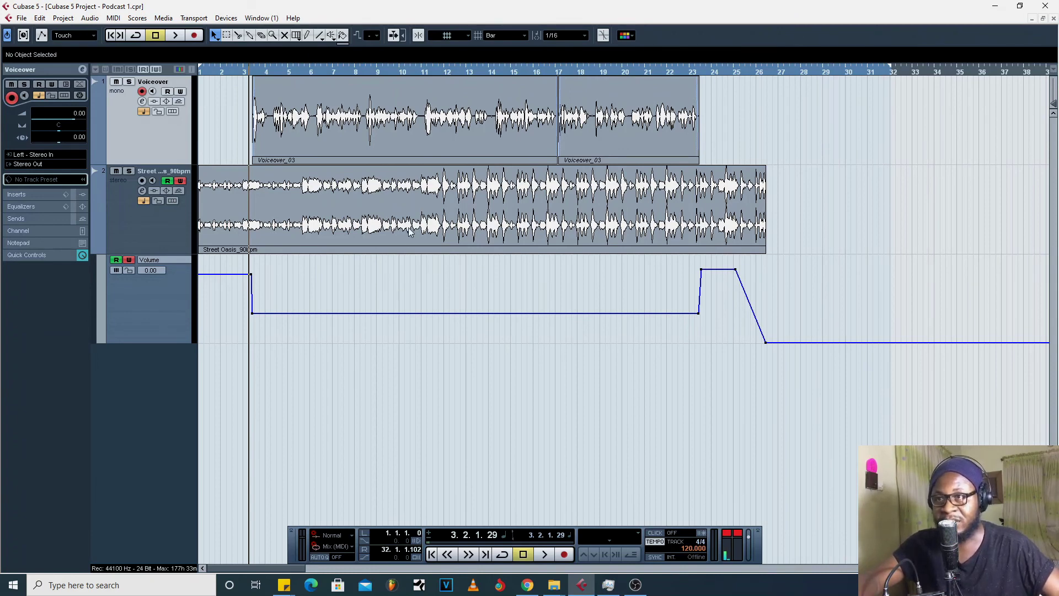
Set the locators to the full span of the Street Oasis_90bpm clip, from 1.1.1.0 to 26.2.4.10, and deselect the clip
click(210, 232)
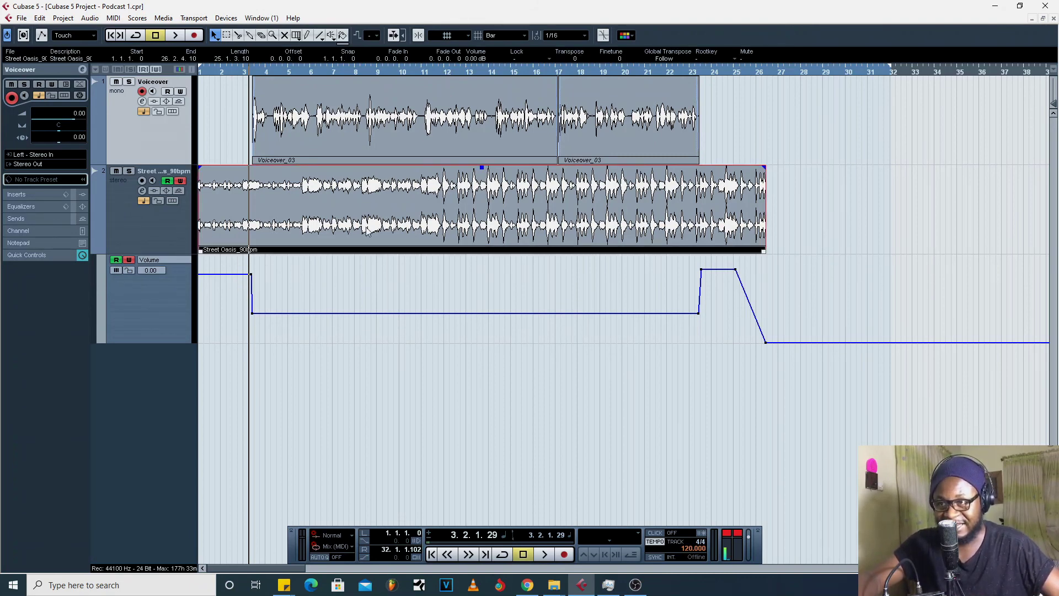
key(p)
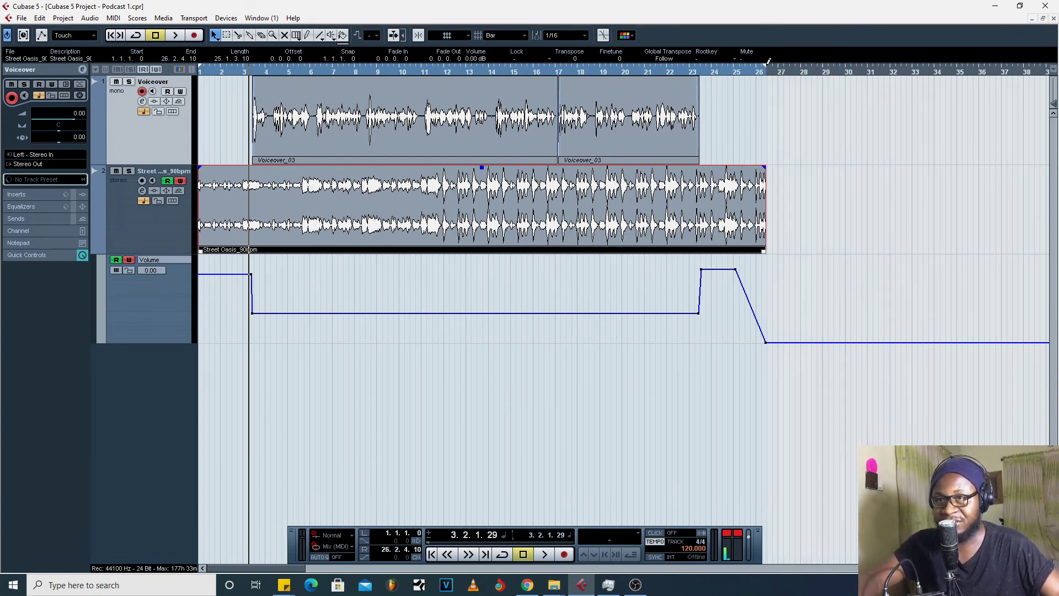
click(774, 211)
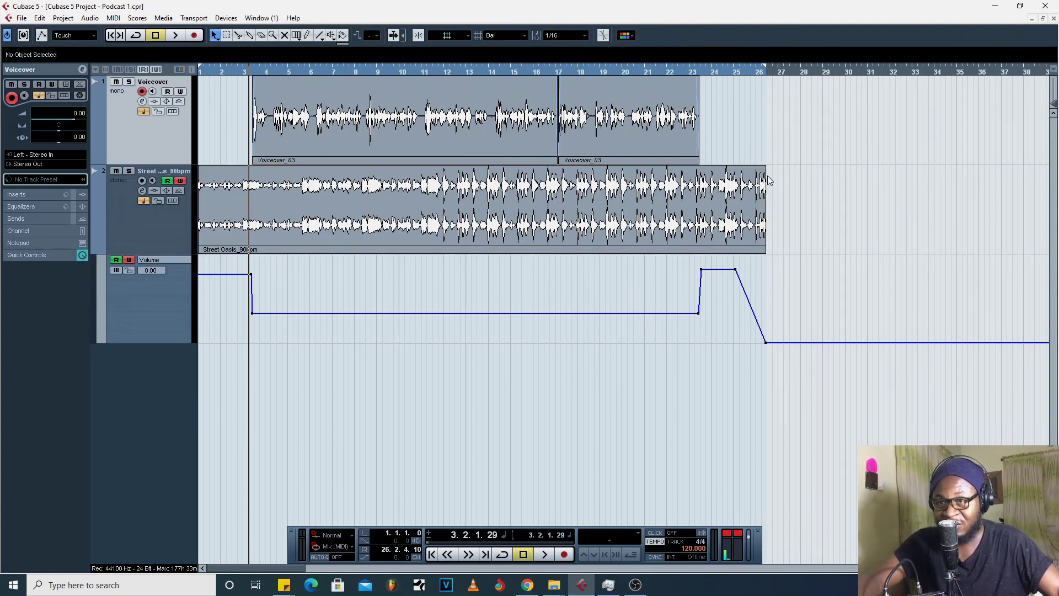
click(765, 243)
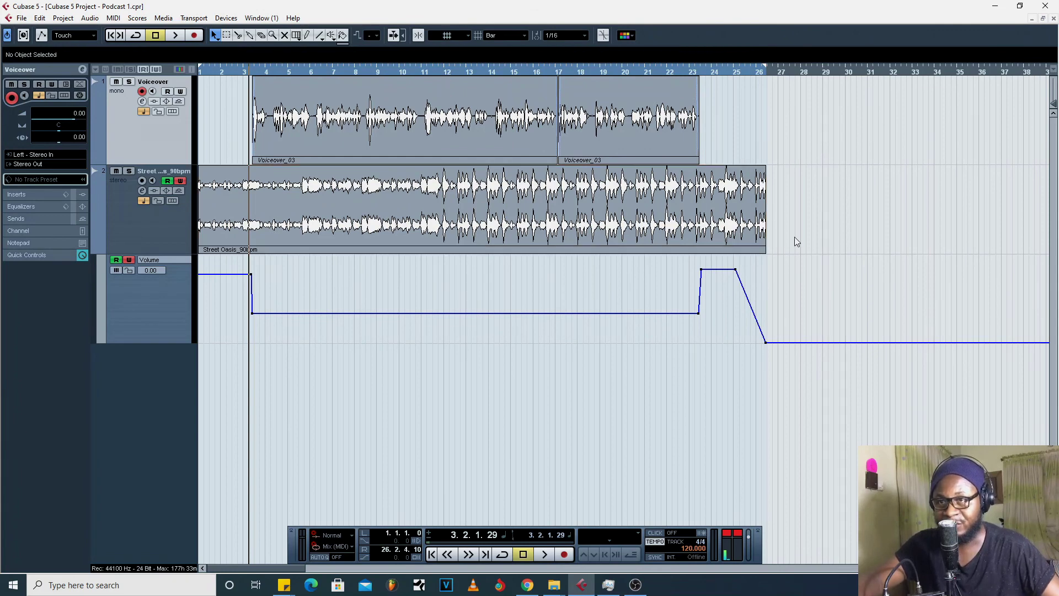
click(994, 6)
click(1000, 13)
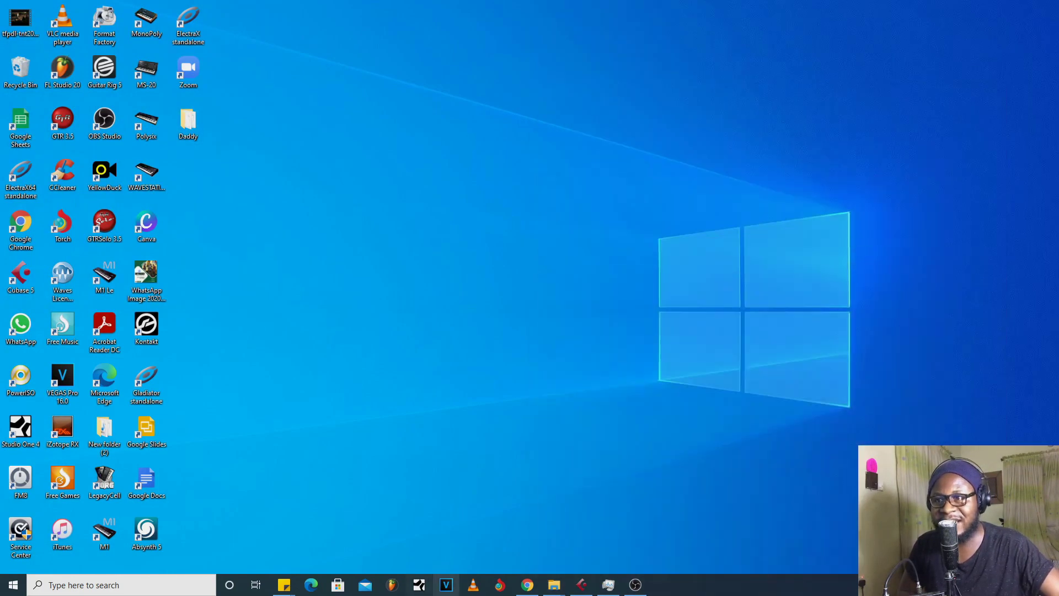
click(581, 585)
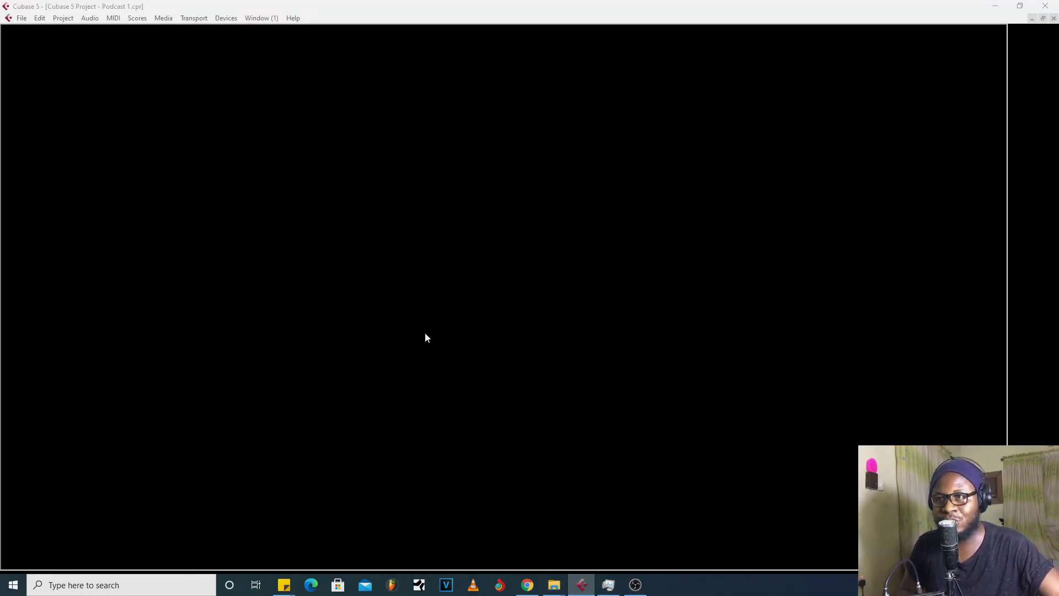